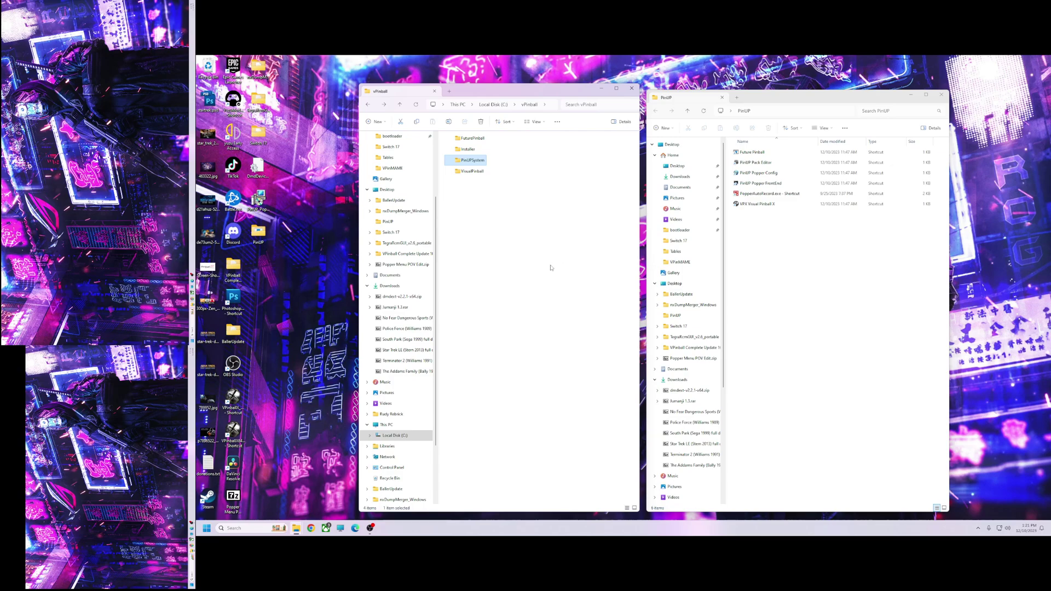
Launch PinUP Popper Config and run the update check, confirming no updates are needed.
left_click_drag(550, 84, 544, 110)
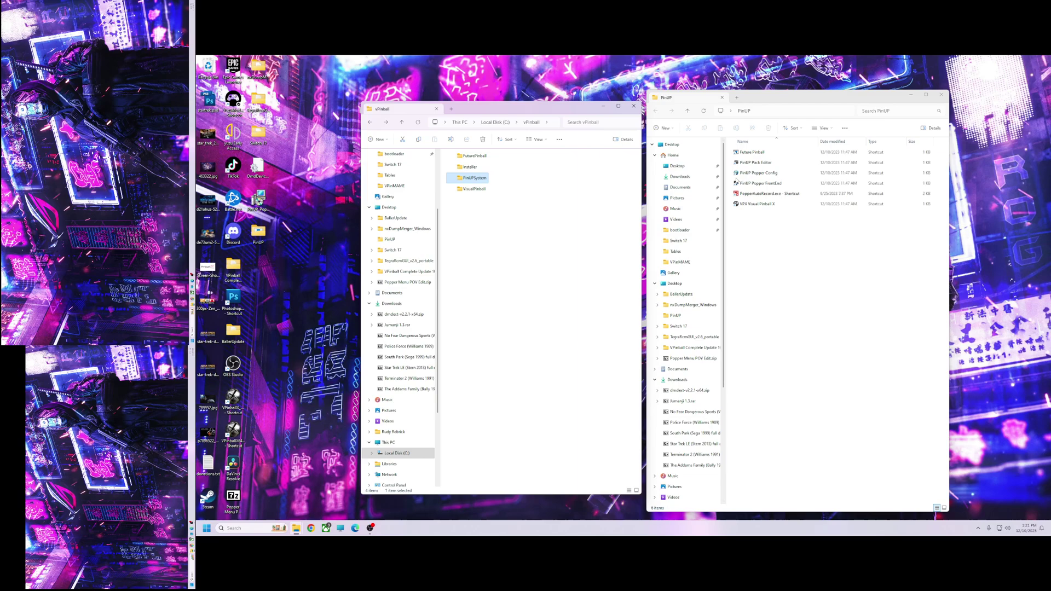
left_click(758, 174)
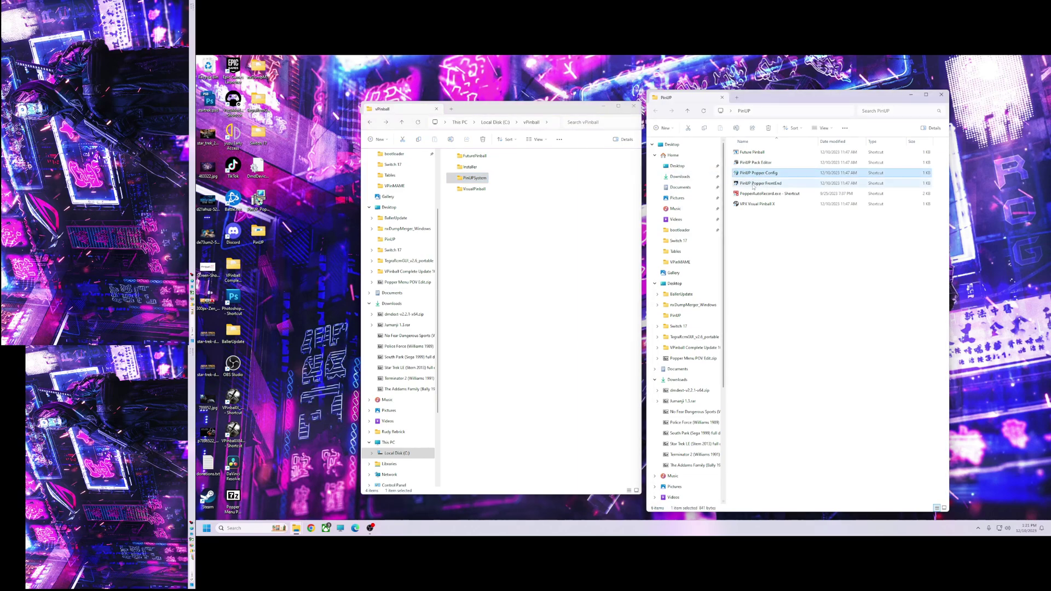
double_click(755, 174)
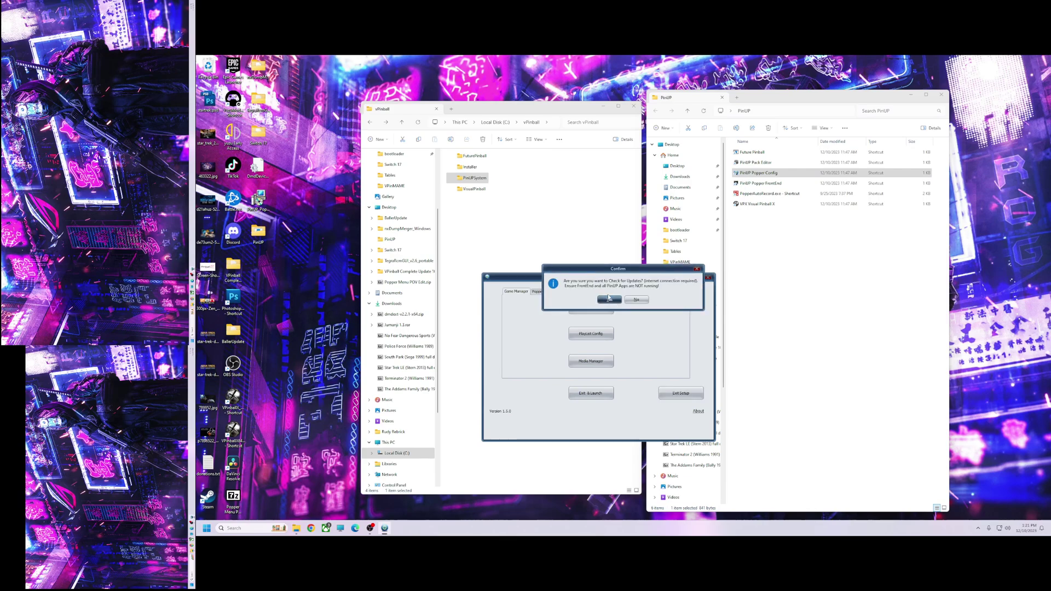
left_click(609, 300)
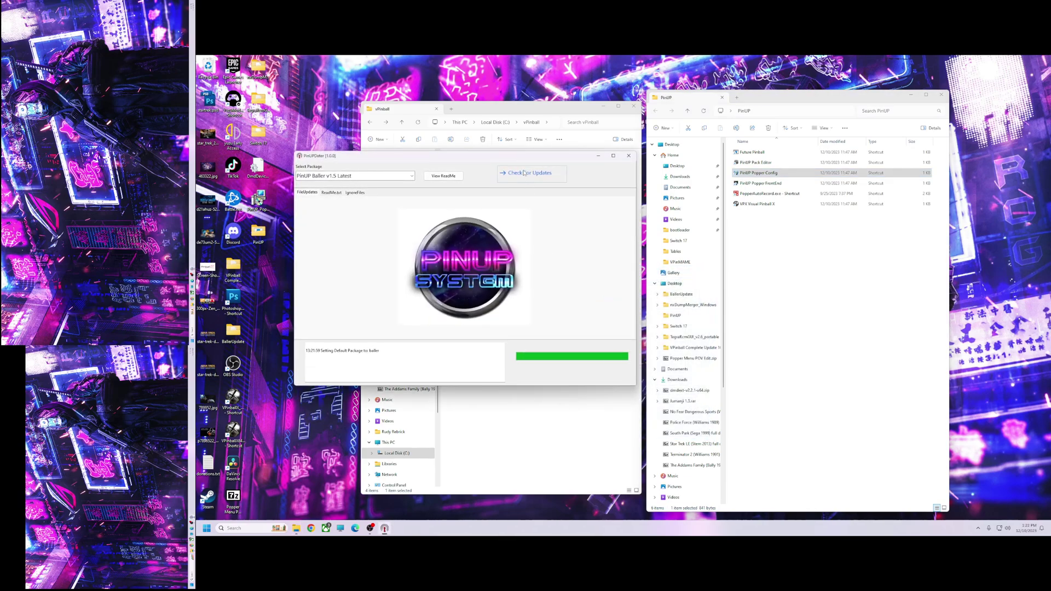
left_click(523, 173)
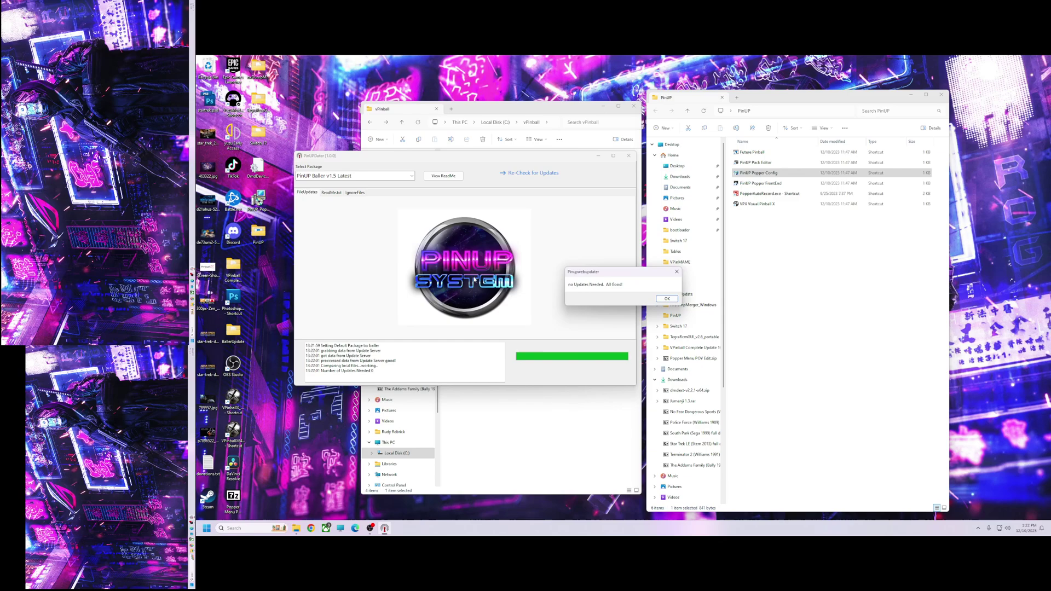
left_click(666, 298)
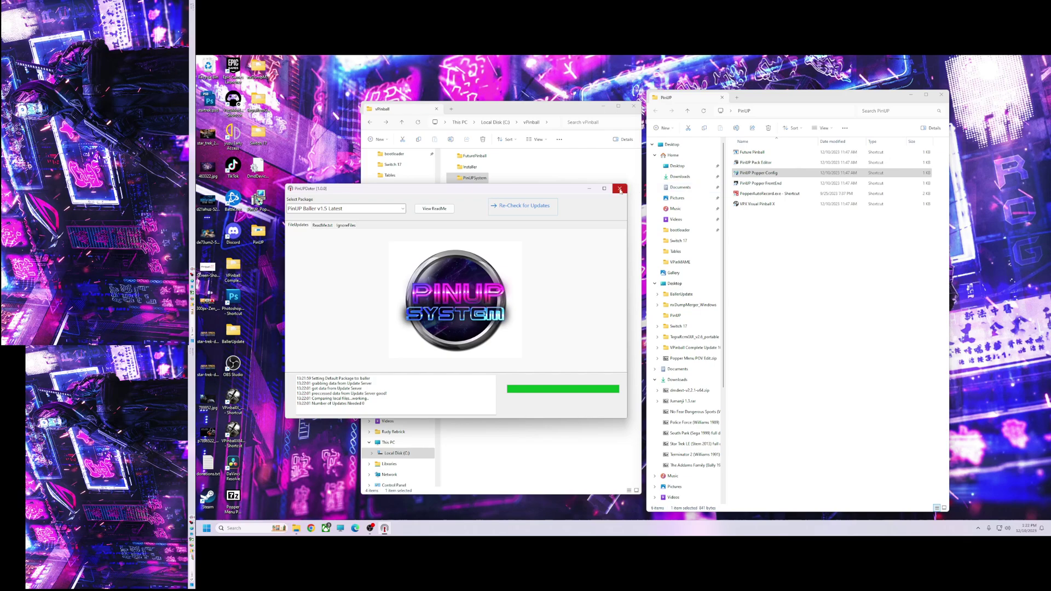
Close the updater and open the PinUPSystem Recordings folder.
left_click(633, 209)
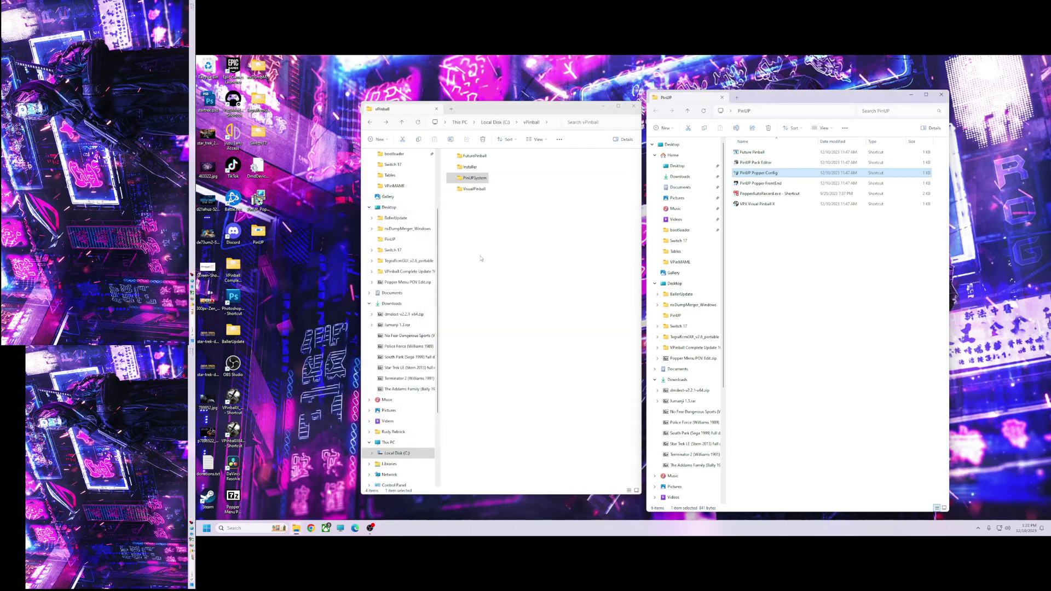
left_click_drag(569, 114, 527, 107)
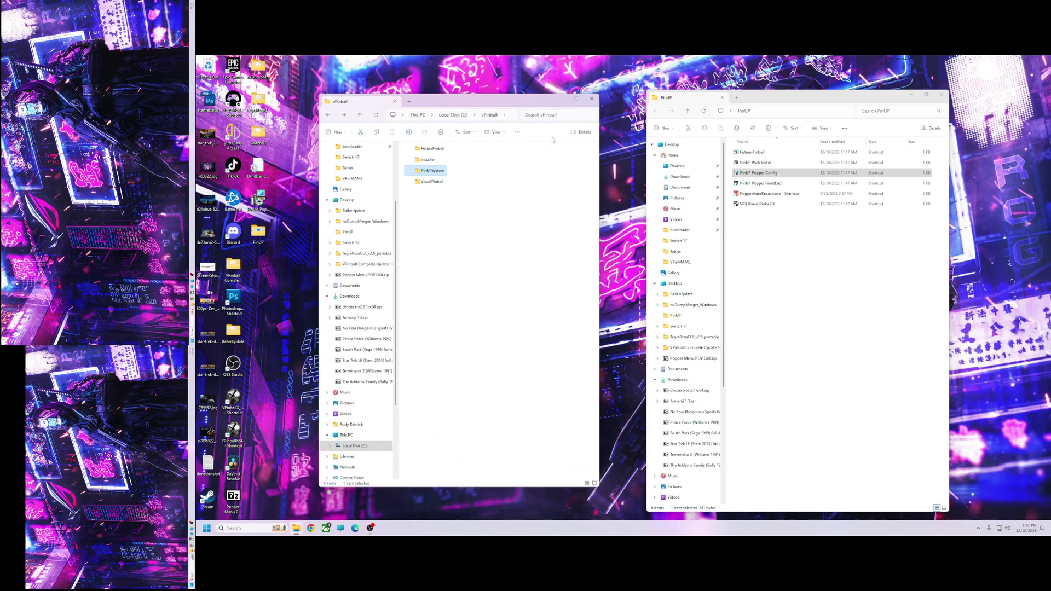
double_click(430, 171)
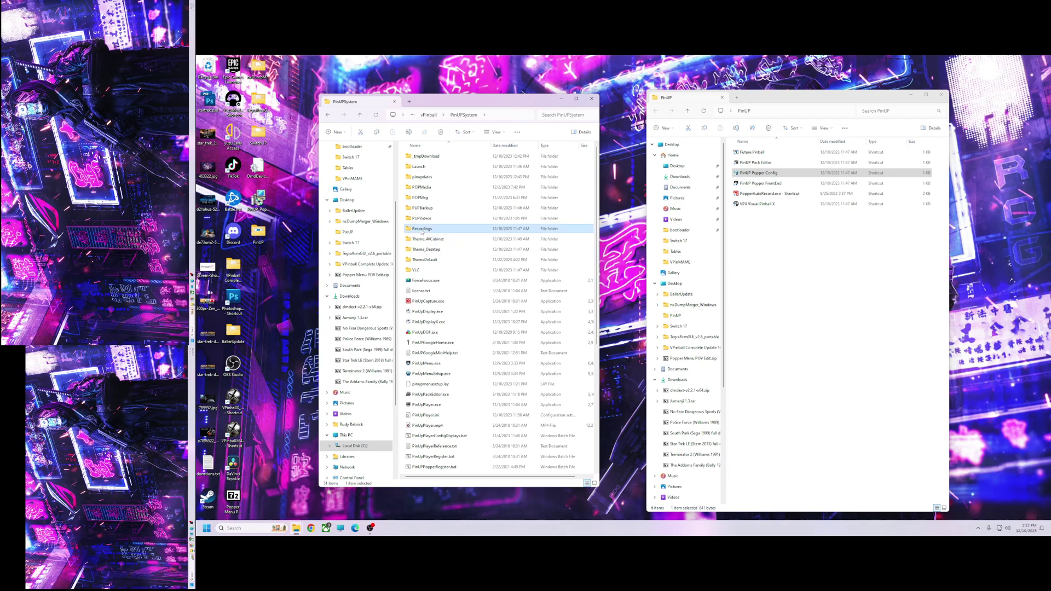
double_click(421, 230)
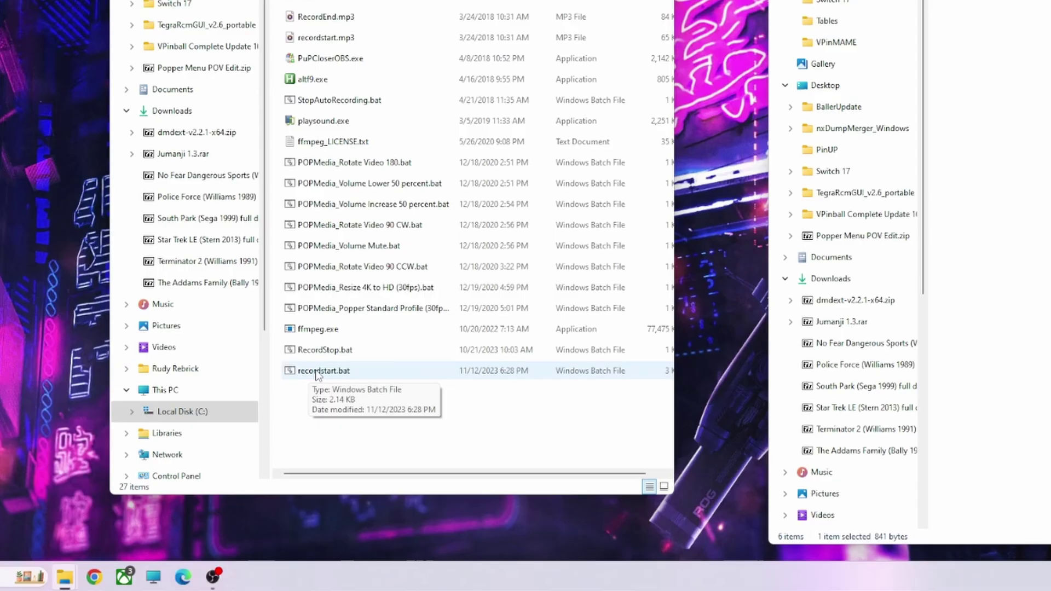
Open recordstart.bat in Notepad for editing.
right_click(421, 426)
left_click(335, 355)
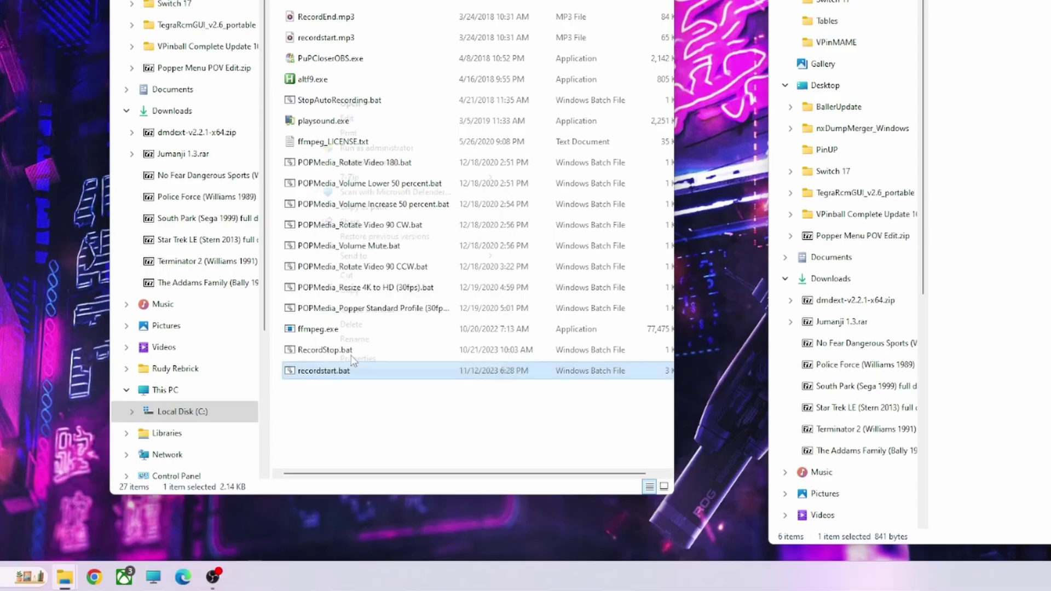
left_click(356, 122)
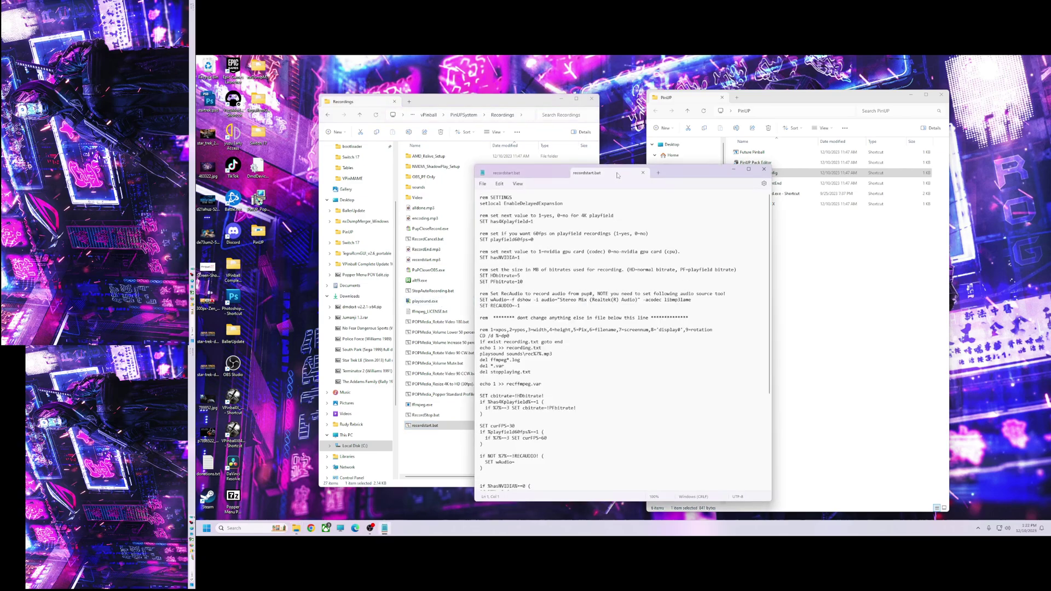
Change playfield60fps from 0 to 1 in recordstart.bat, then save and close it.
left_click(562, 173)
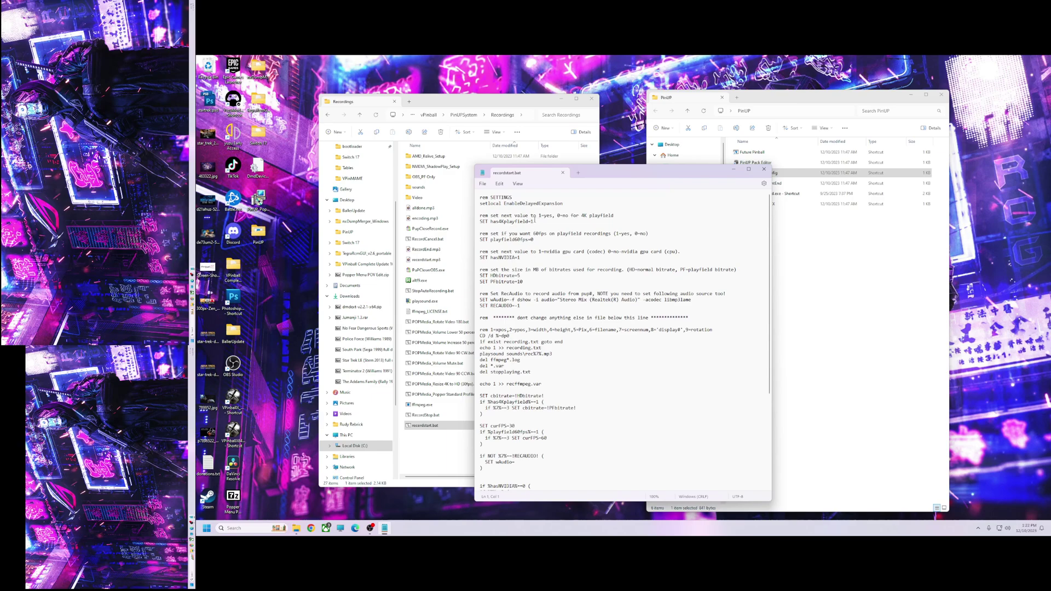
left_click_drag(607, 177, 608, 164)
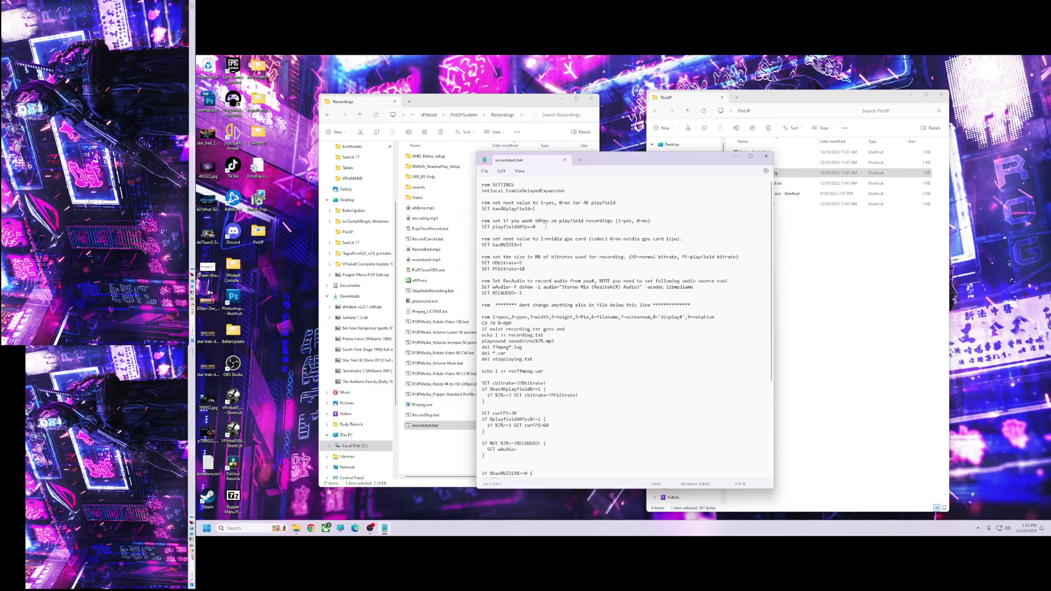
left_click(546, 226)
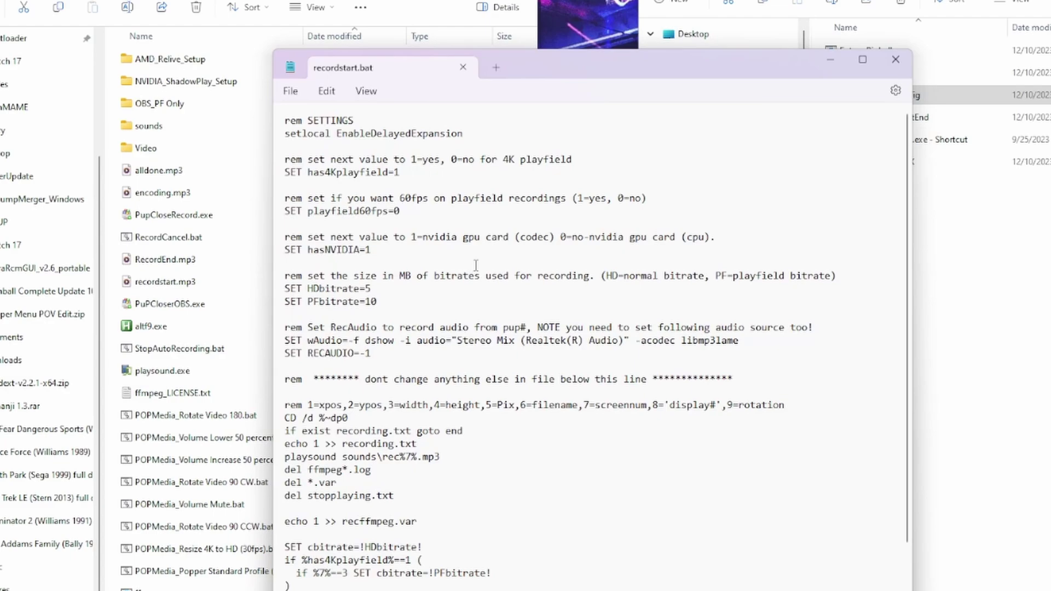
key("BackSpace")
type("1")
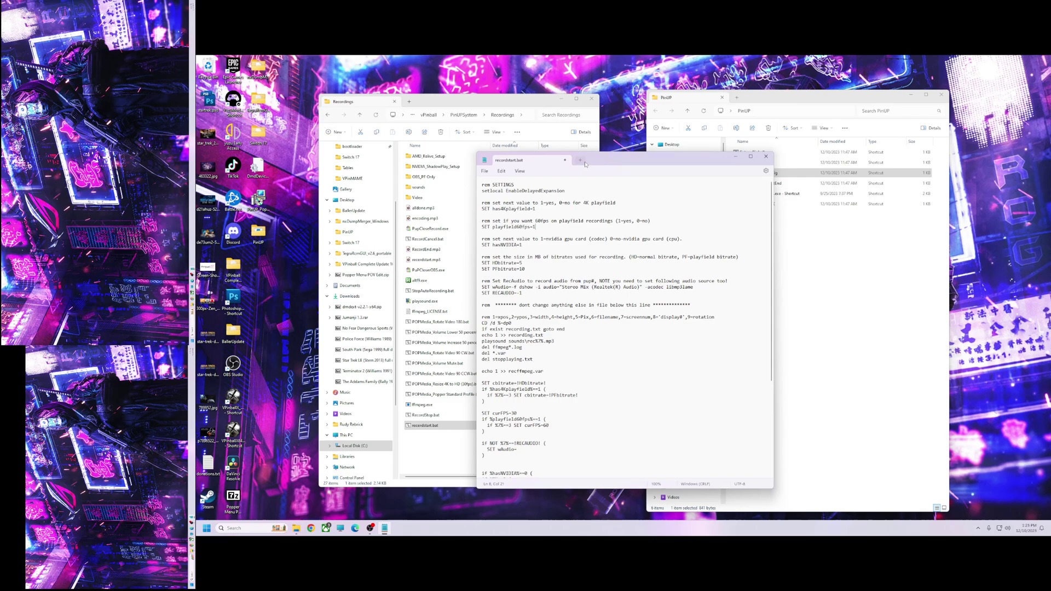
left_click(566, 161)
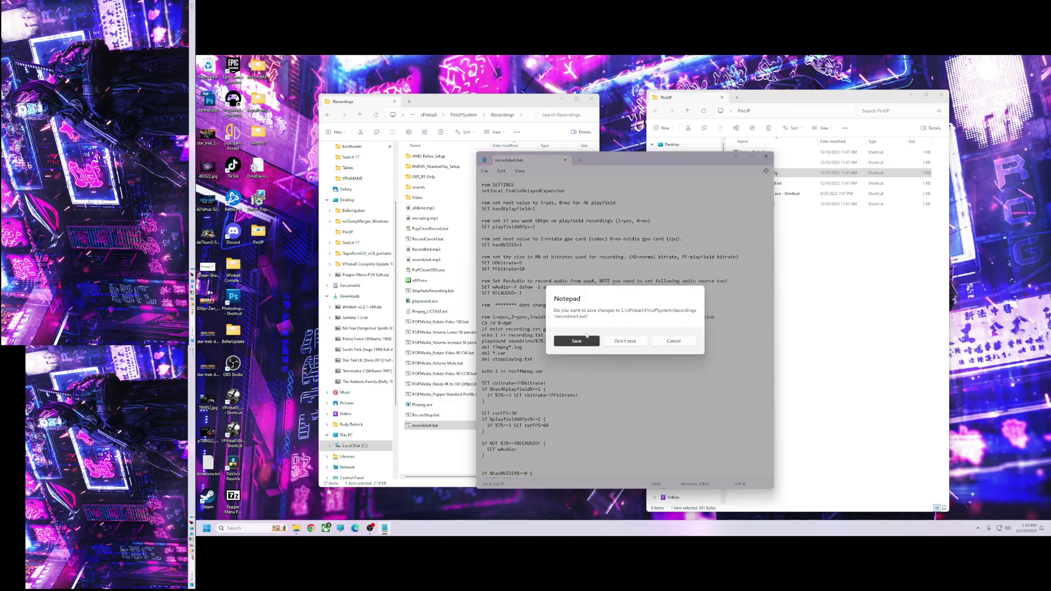
left_click(586, 338)
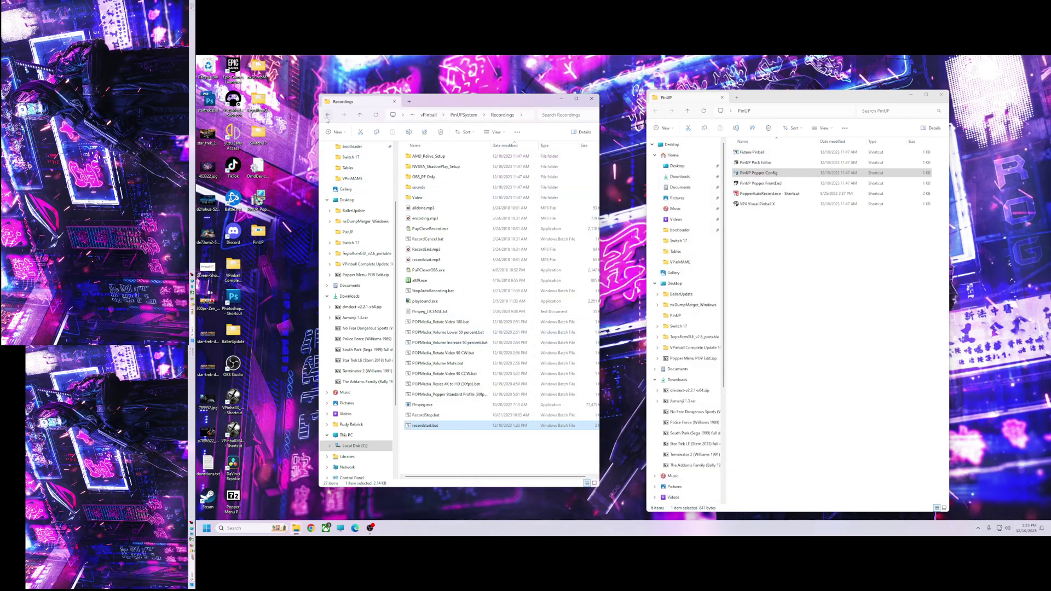
Go to the PinUPSystem Launch folder and show all actions for Record All Screens.bat.
left_click(327, 116)
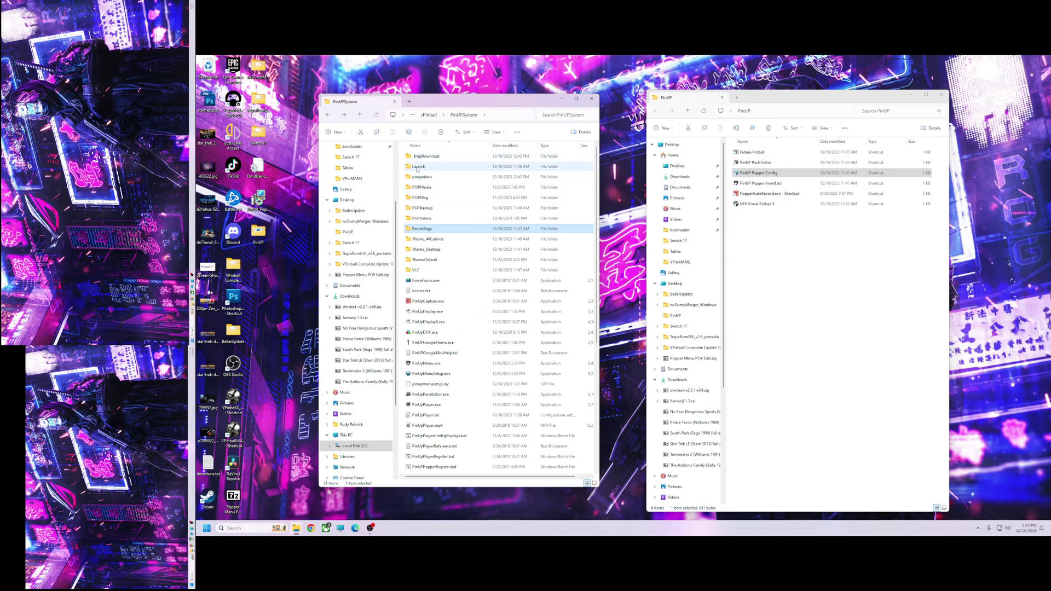
double_click(418, 168)
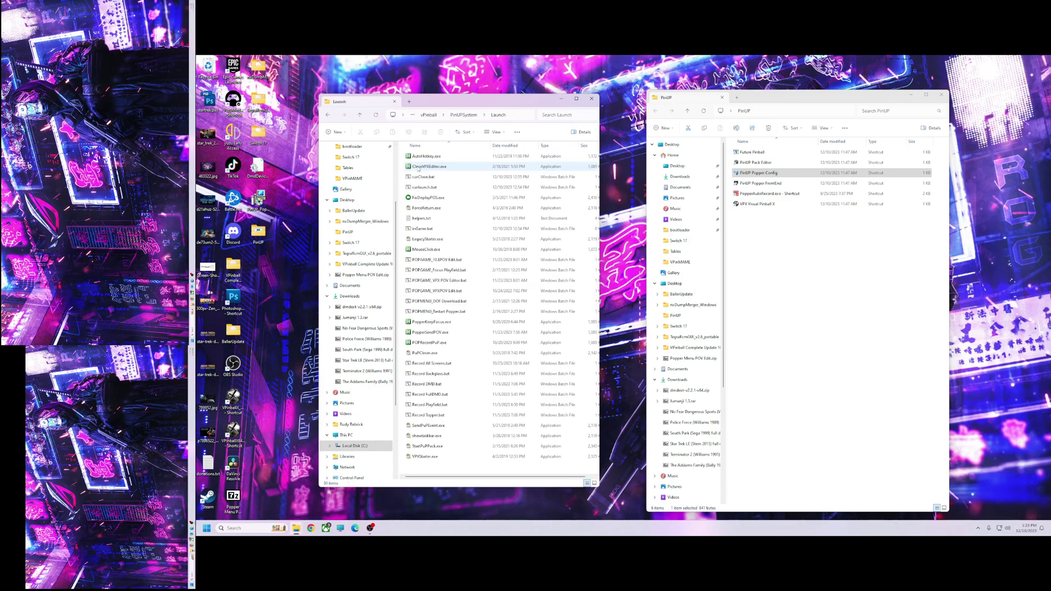
scroll(488, 350, "right", 1)
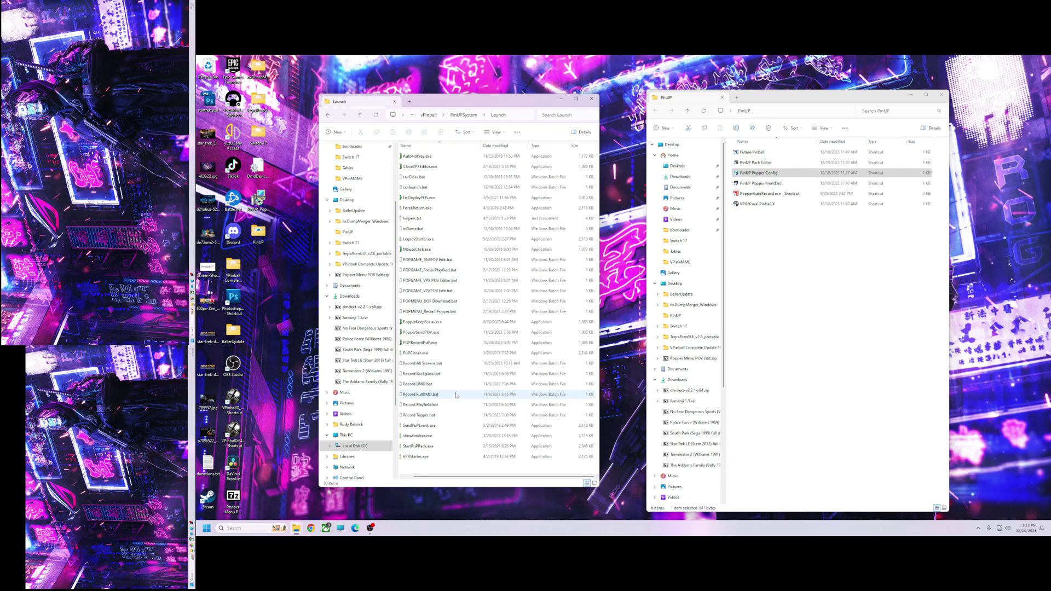
scroll(501, 445, "left", 1)
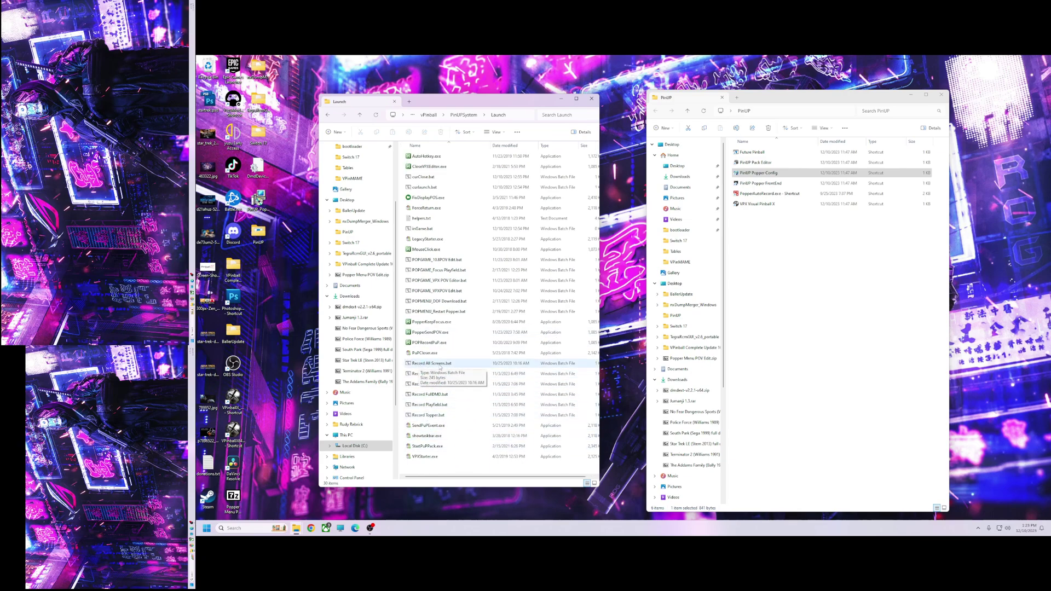
left_click_drag(490, 97, 574, 85)
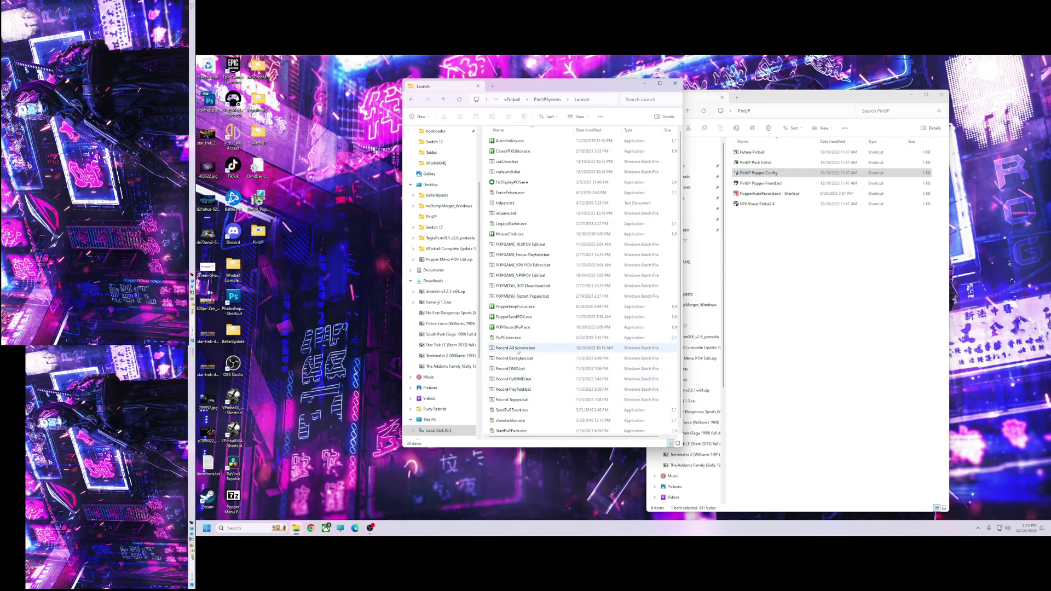
left_click_drag(541, 448, 540, 463)
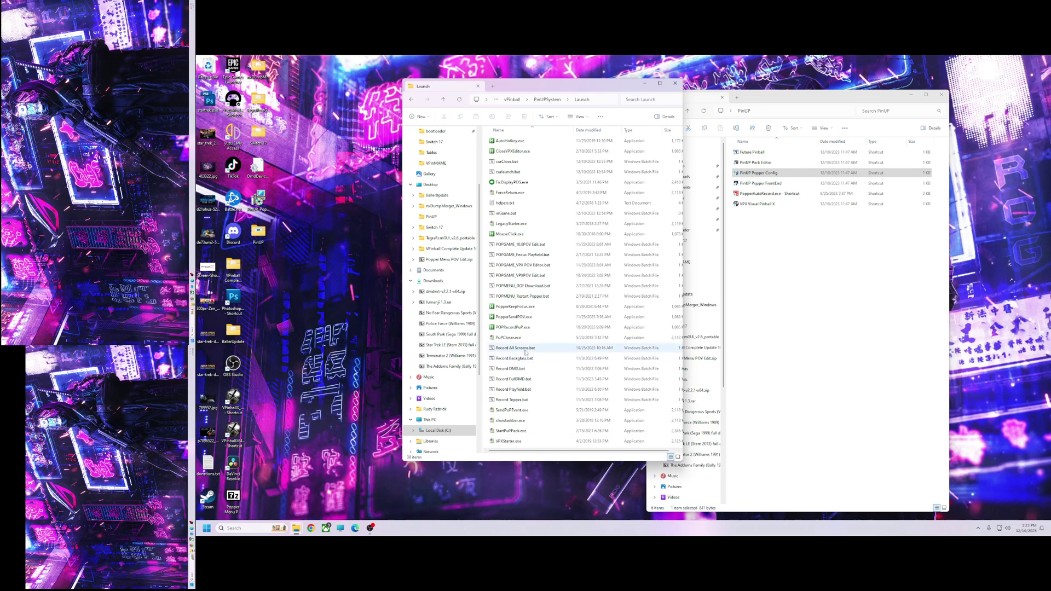
right_click(514, 350)
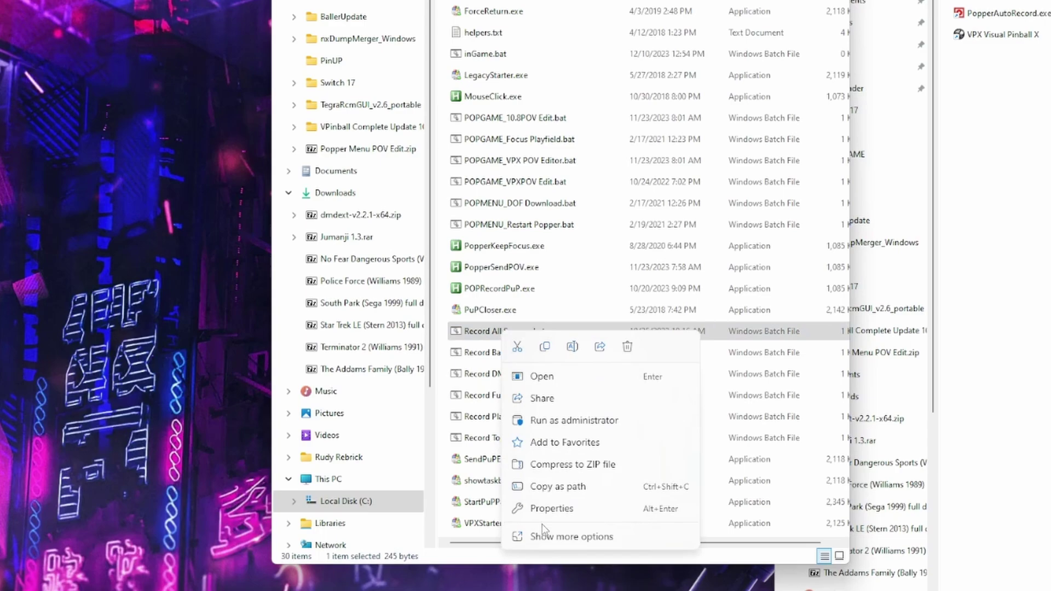
left_click(535, 471)
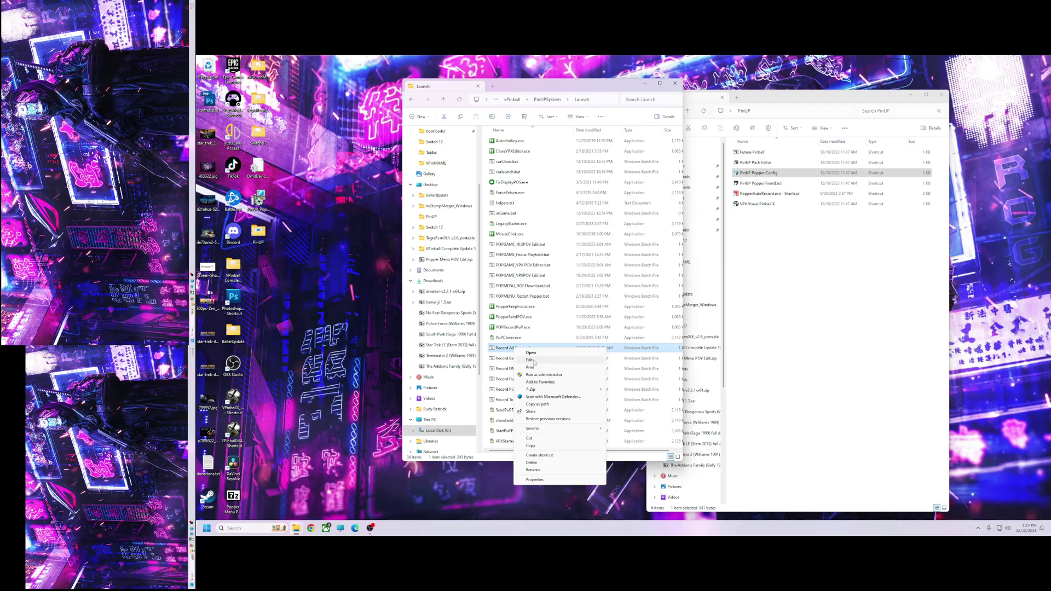
Open Record All Screens.bat in Notepad and change the screen 3 recording from 20 to 10.
left_click(532, 356)
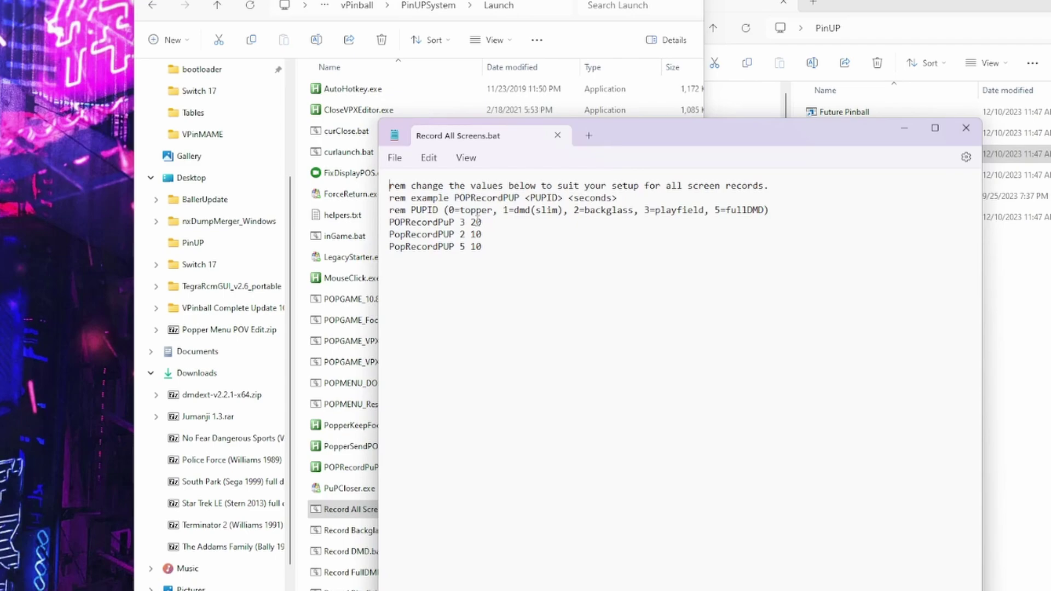
left_click(480, 222)
key("BackSpace")
key("BackSpace")
type("10")
Set the last line's screen number to 5 and select the PopRecordPUP 5 10 line.
key("BackSpace")
type("1")
key("BackSpace")
type("5")
double_click(476, 246)
left_click_drag(474, 250, 390, 247)
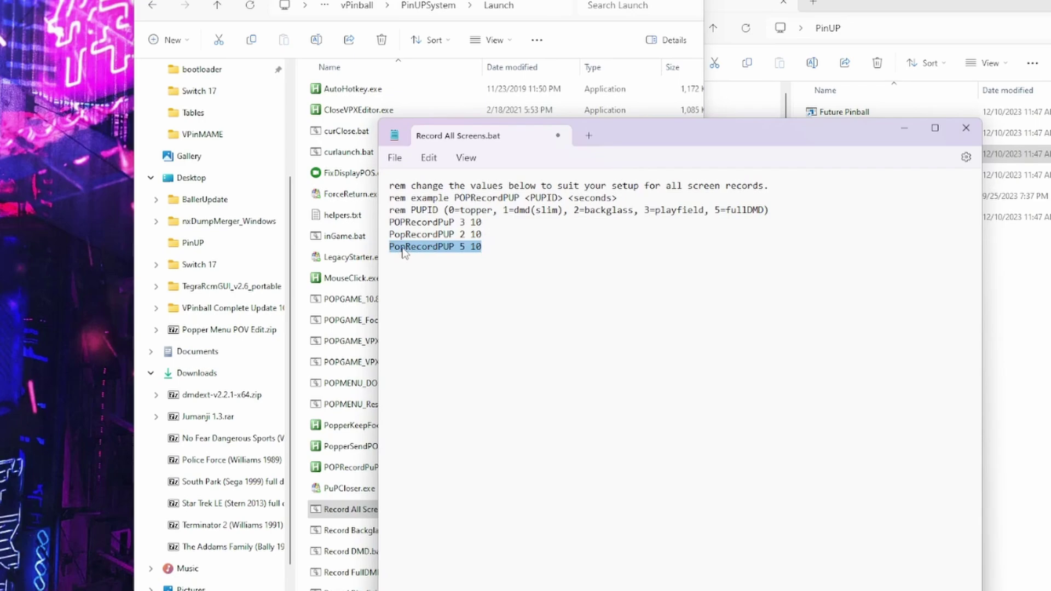
right_click(405, 249)
left_click(446, 318)
left_click(487, 250)
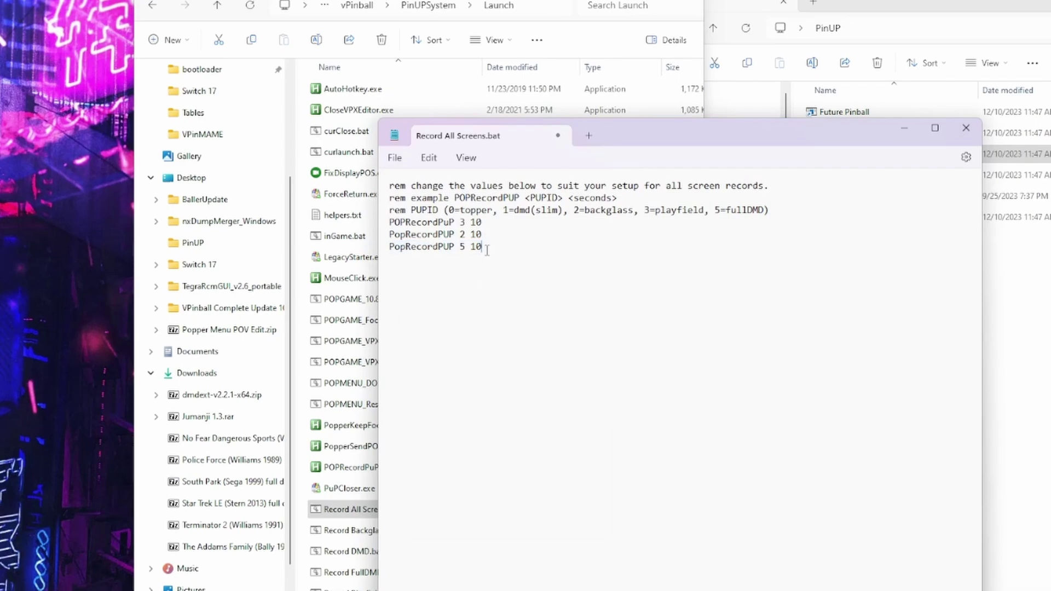
right_click(408, 258)
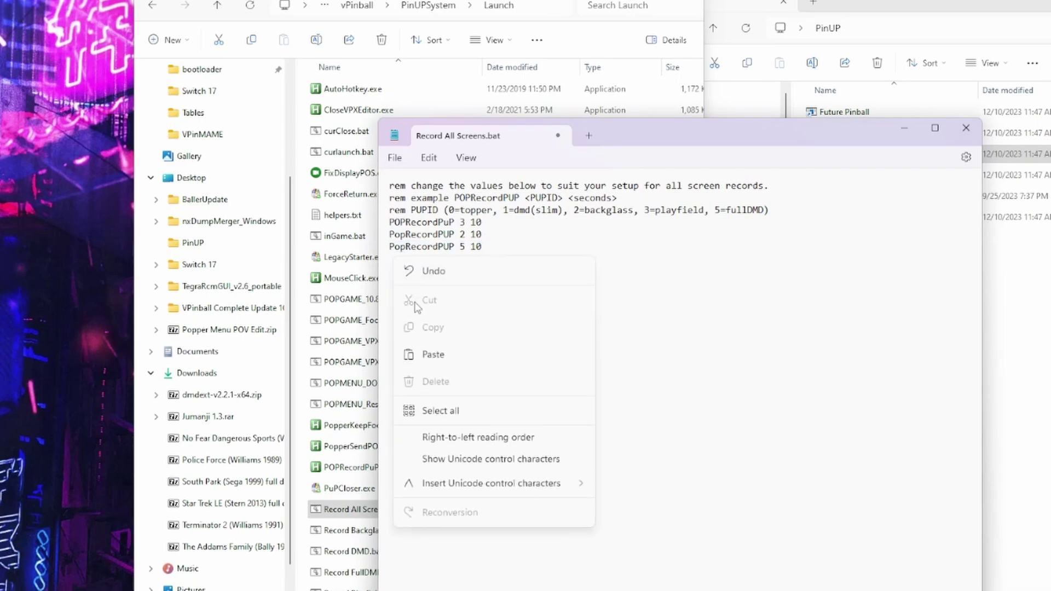
left_click(434, 352)
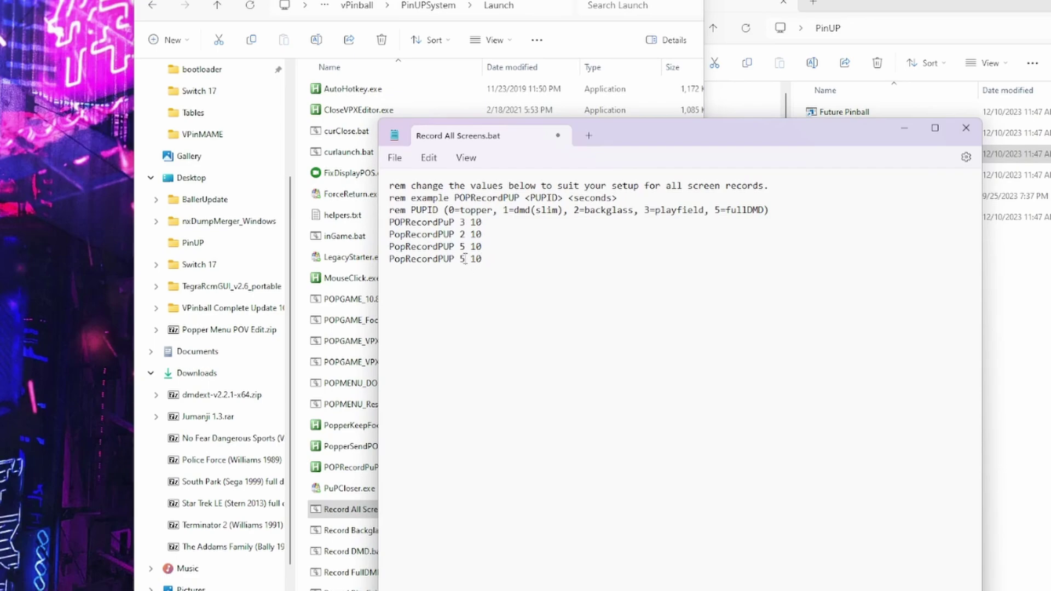
left_click(465, 258)
key("BackSpace")
type("0")
left_click(482, 259)
key("BackSpace")
key("BackSpace")
key("BackSpace")
key("BackSpace")
key("BackSpace")
key("BackSpace")
key("BackSpace")
key("BackSpace")
key("BackSpace")
key("BackSpace")
key("BackSpace")
key("BackSpace")
key("BackSpace")
key("BackSpace")
key("BackSpace")
key("BackSpace")
key("BackSpace")
key("BackSpace")
left_click(561, 136)
Save the edited batch file and scroll the PinUPSystem folder to PopperOperatorEdit.exe.
left_click(609, 500)
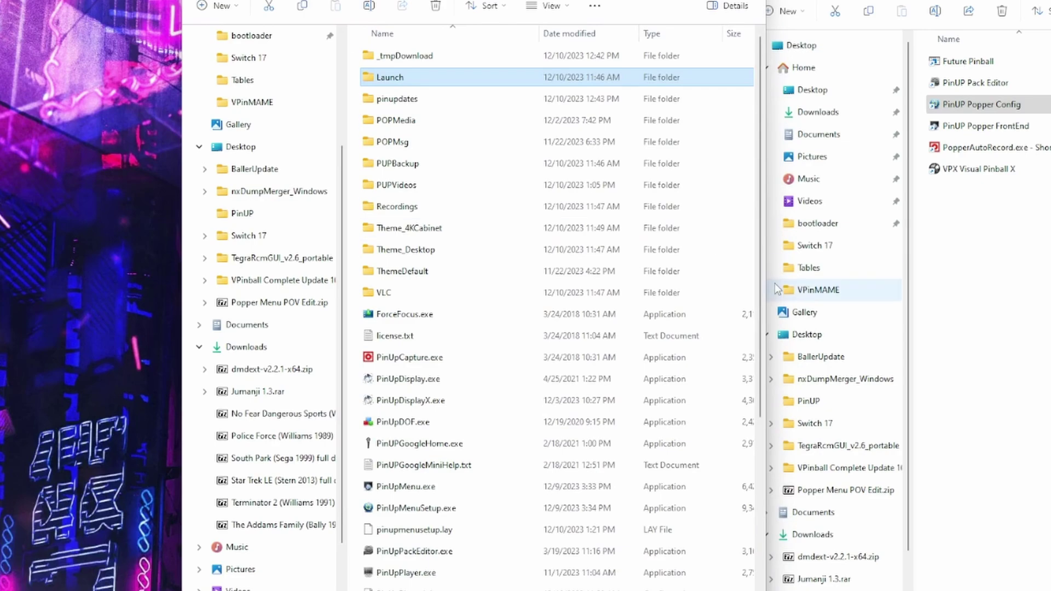
left_click_drag(762, 320, 763, 583)
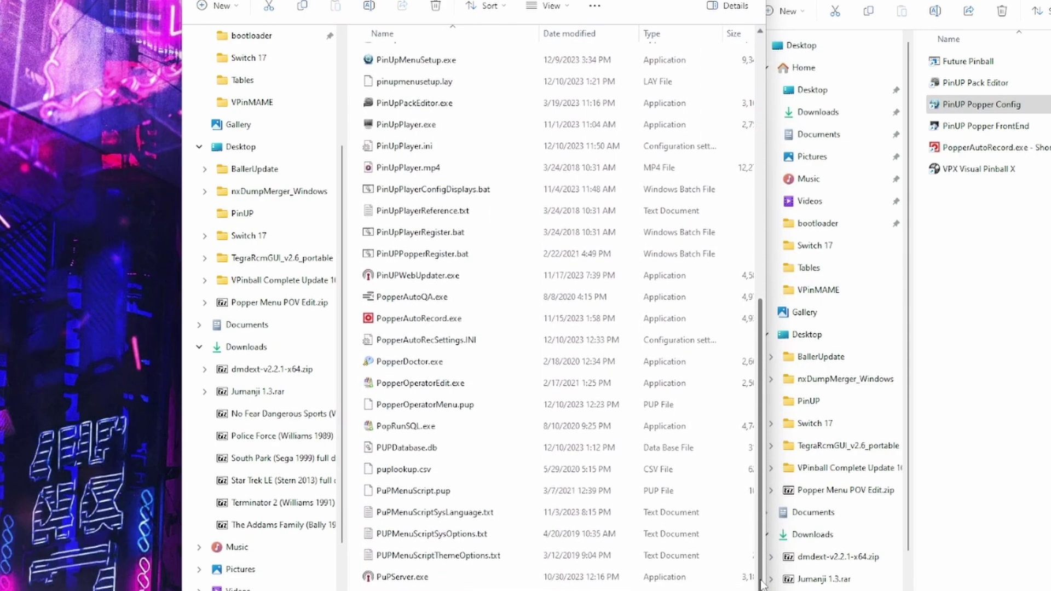
Open PopperOperatorEdit, enlarge its window, and widen the extra1 column to show batch file names.
double_click(423, 387)
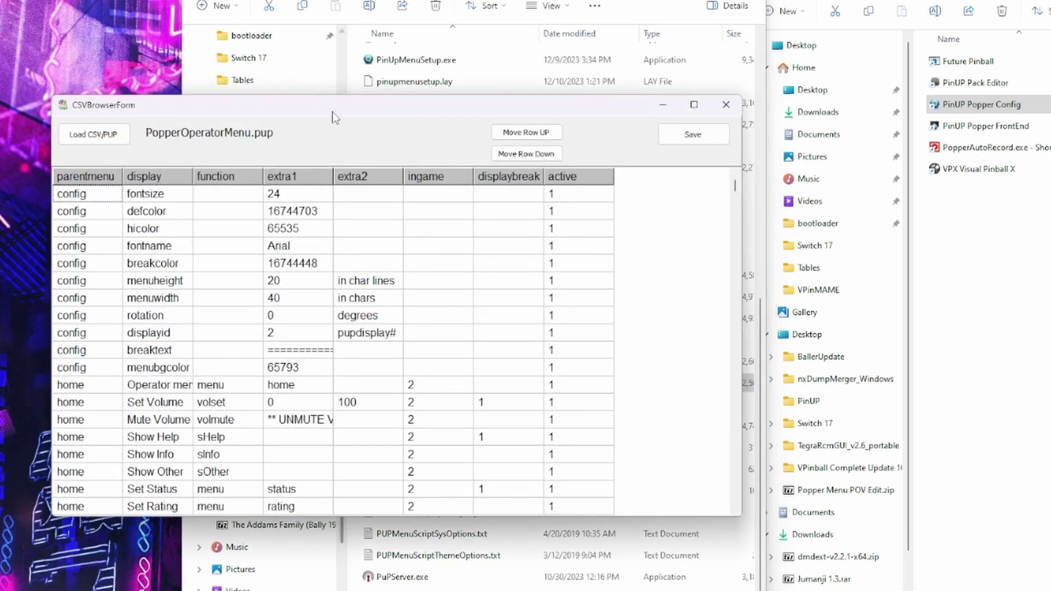
left_click_drag(333, 107, 368, 43)
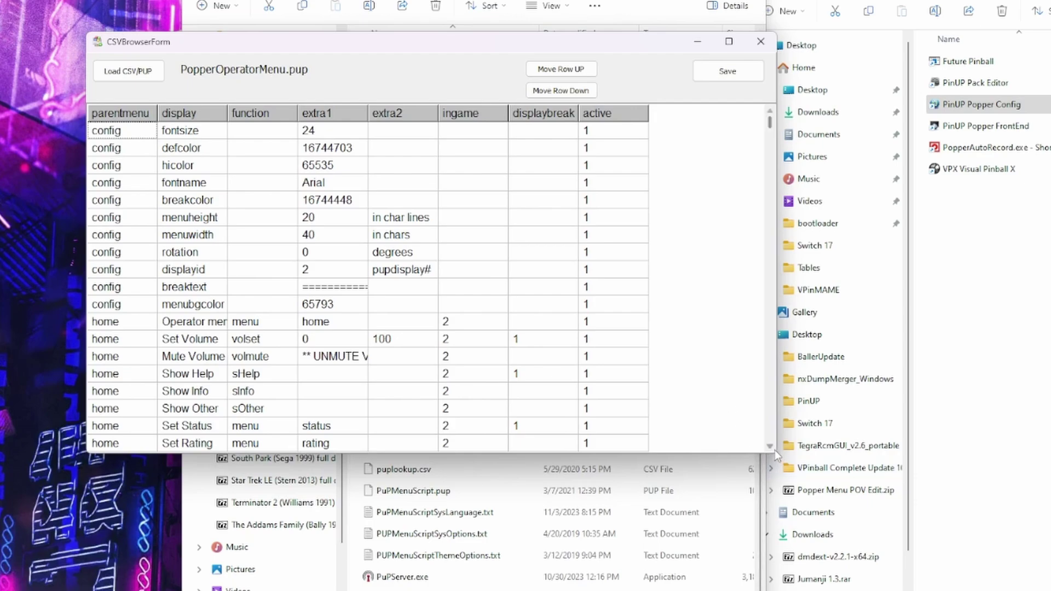
left_click_drag(775, 454, 912, 590)
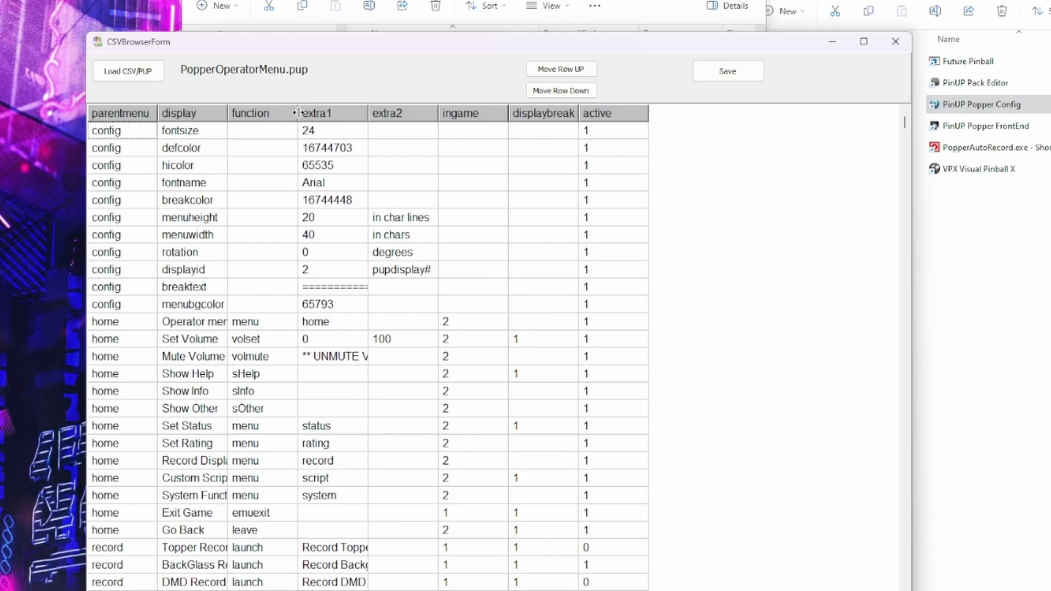
left_click_drag(368, 113, 443, 118)
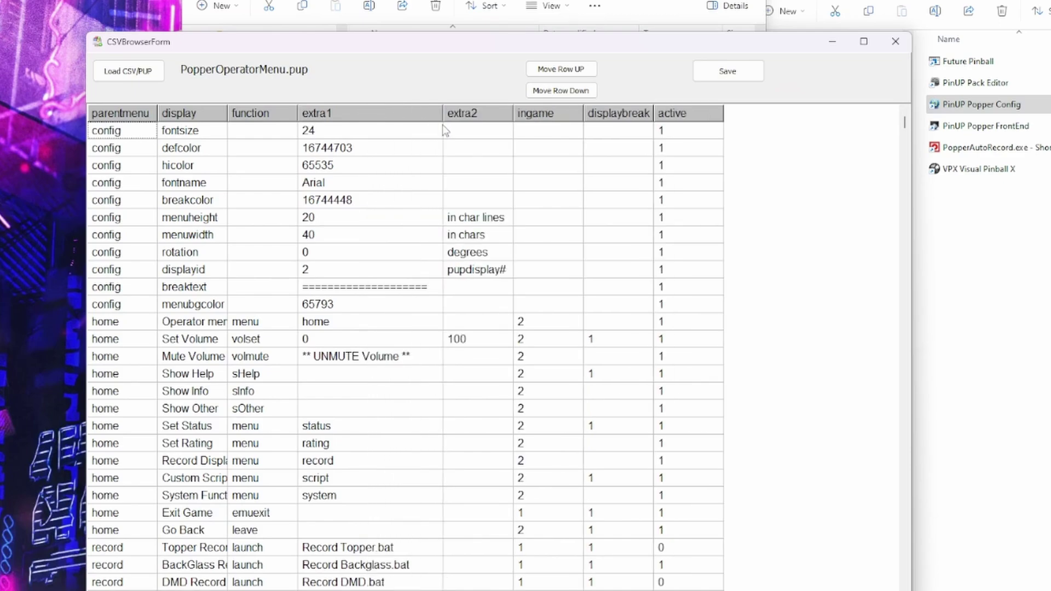
left_click_drag(694, 48, 689, 0)
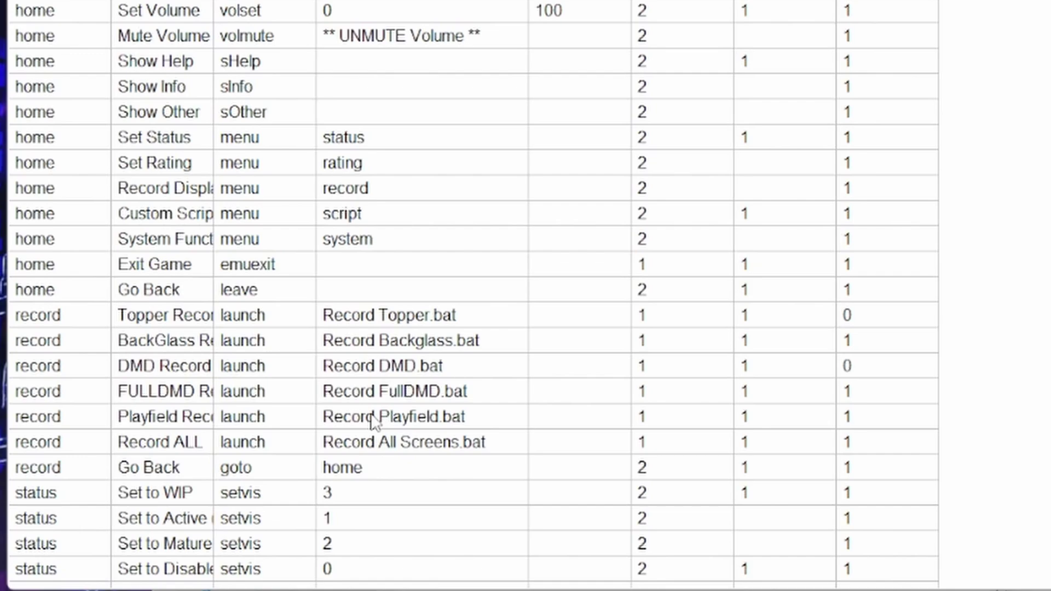
Widen the display column, set Topper Record's active value to 0, and save the menu file.
left_click_drag(213, 328, 259, 329)
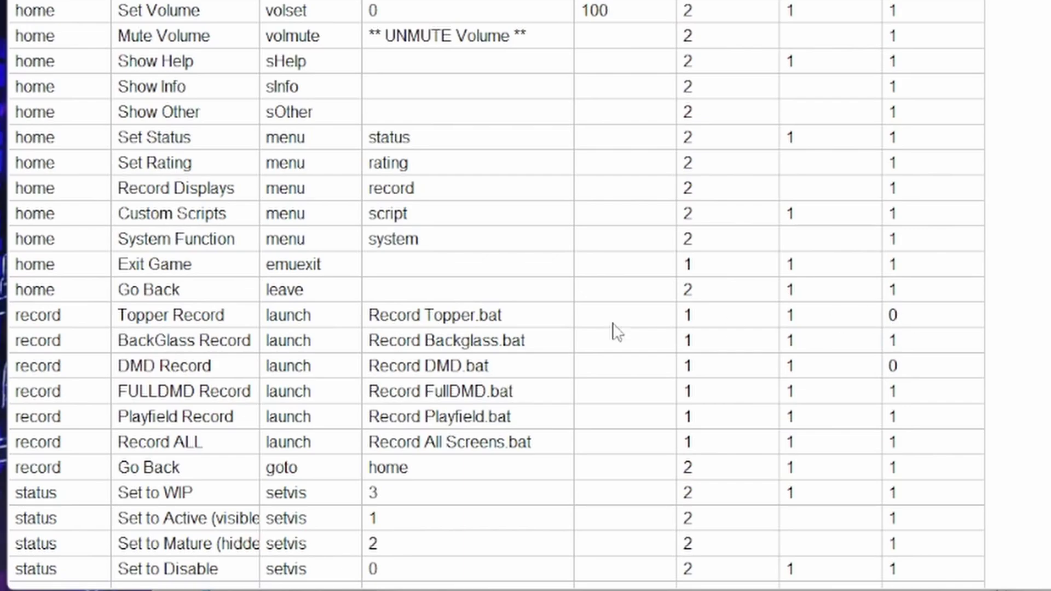
left_click(901, 321)
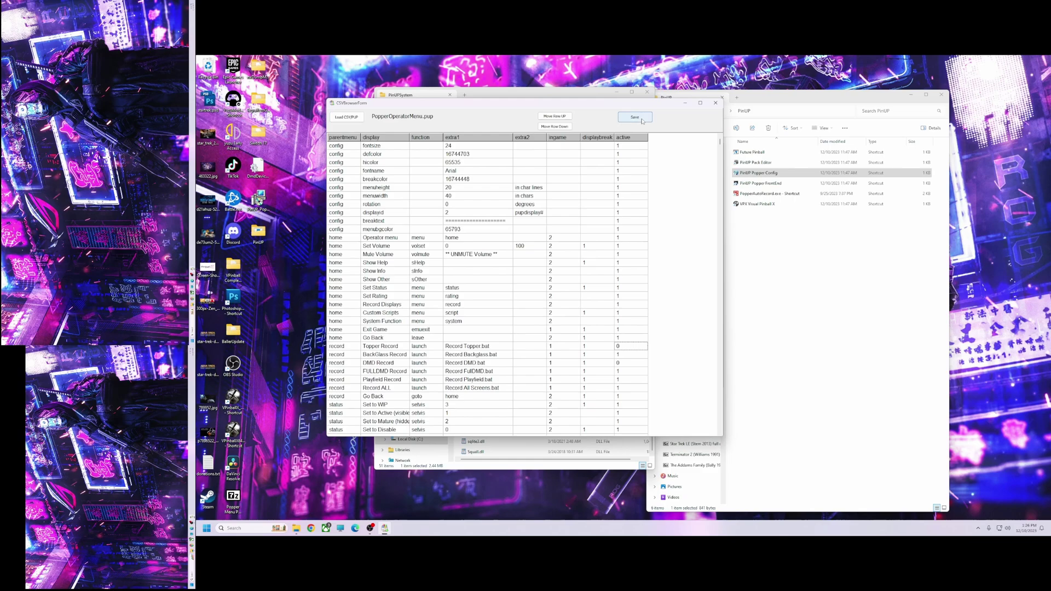
left_click(635, 117)
Close the operator menu editor and launch PopperAutoRecord.
left_click(716, 103)
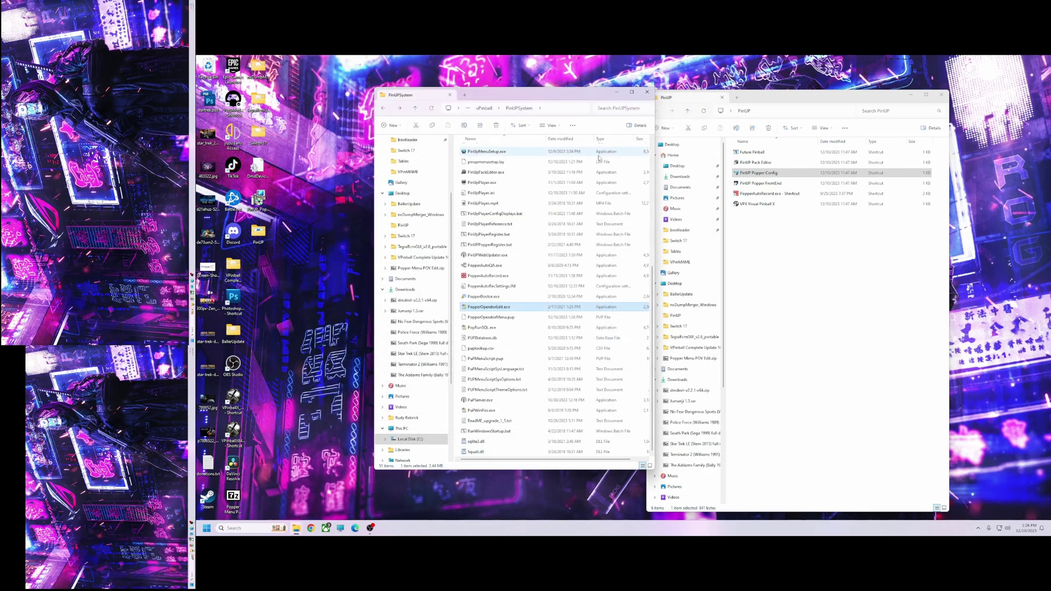
left_click_drag(569, 97, 532, 107)
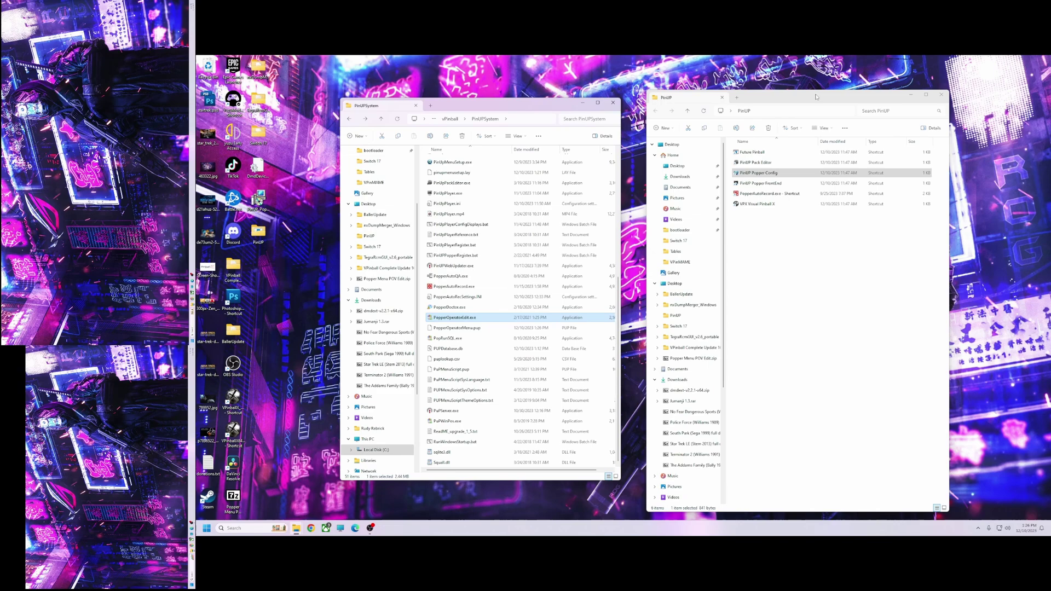
left_click_drag(807, 103, 787, 112)
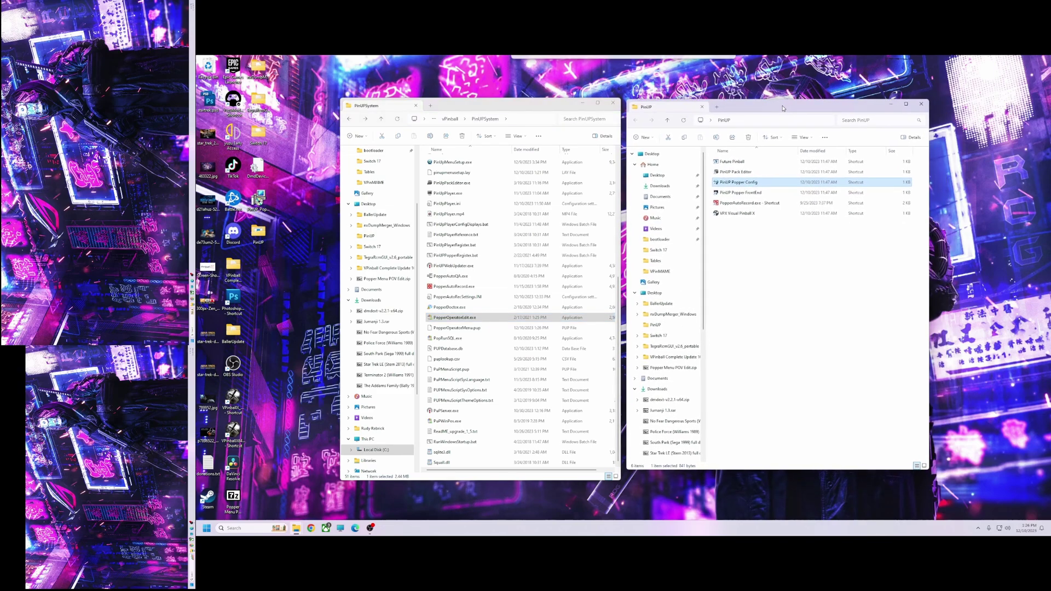
double_click(742, 203)
Filter by Visual Pinball X and scan, listing 11 visible games to record.
left_click_drag(615, 216, 593, 232)
left_click(521, 247)
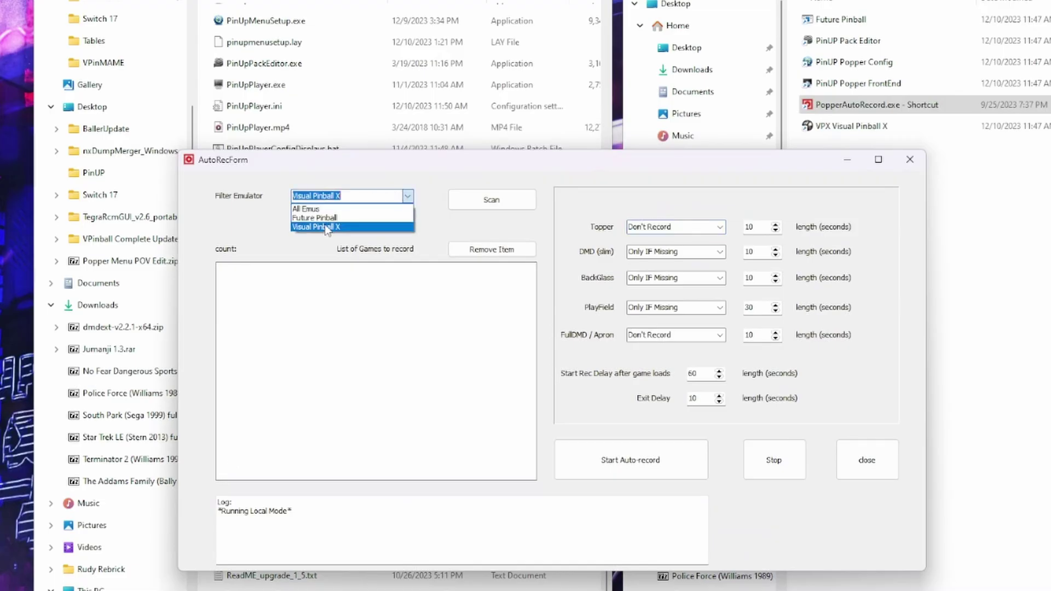
left_click(479, 262)
left_click(484, 201)
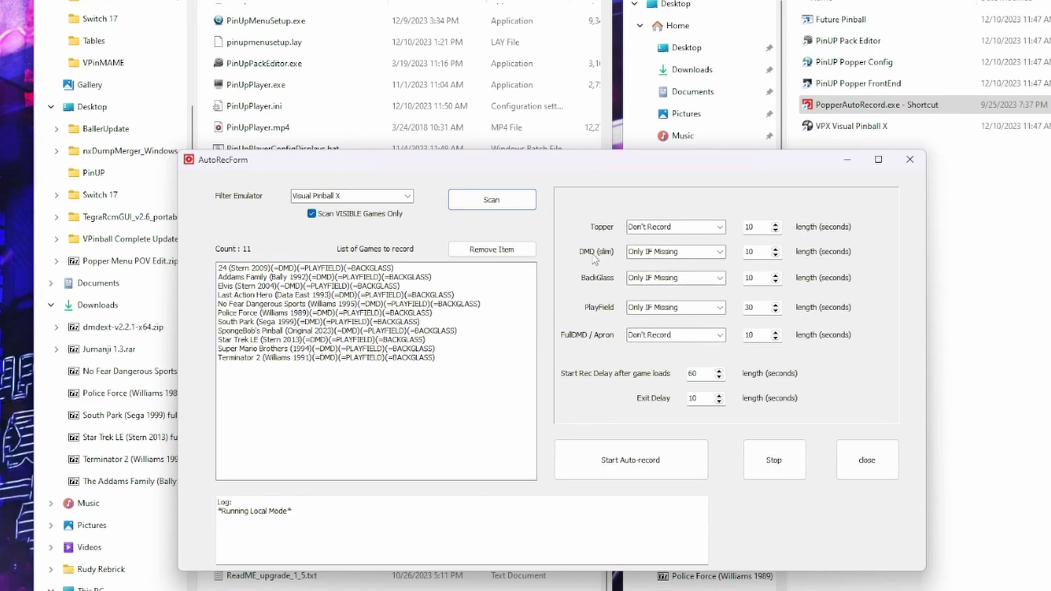
Set DMD (slim) to Don't Record, FullDMD / Apron to Only IF Missing, and shorten PlayField recording.
left_click(723, 254)
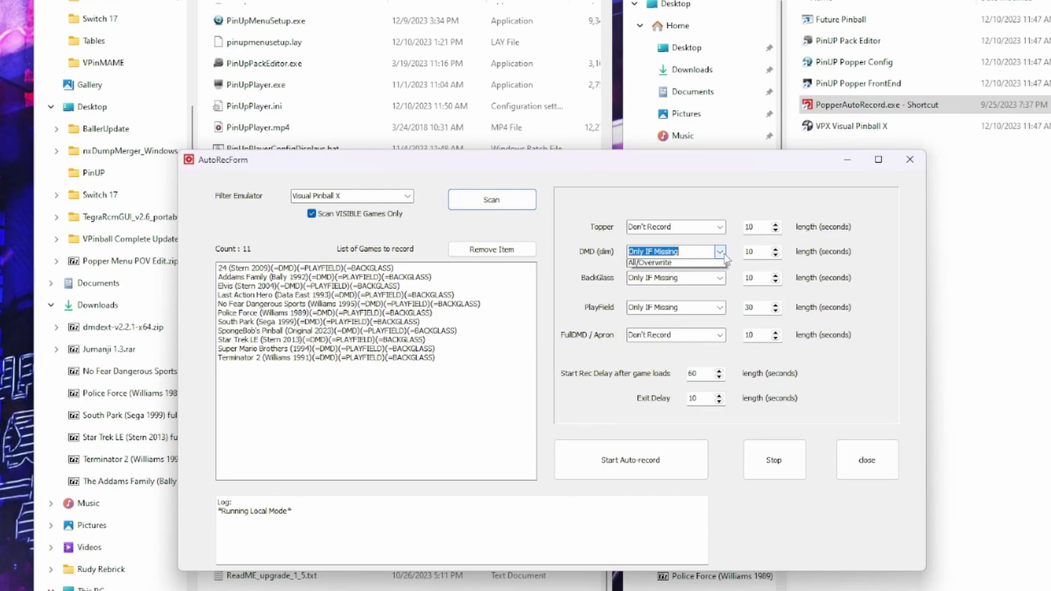
left_click(665, 262)
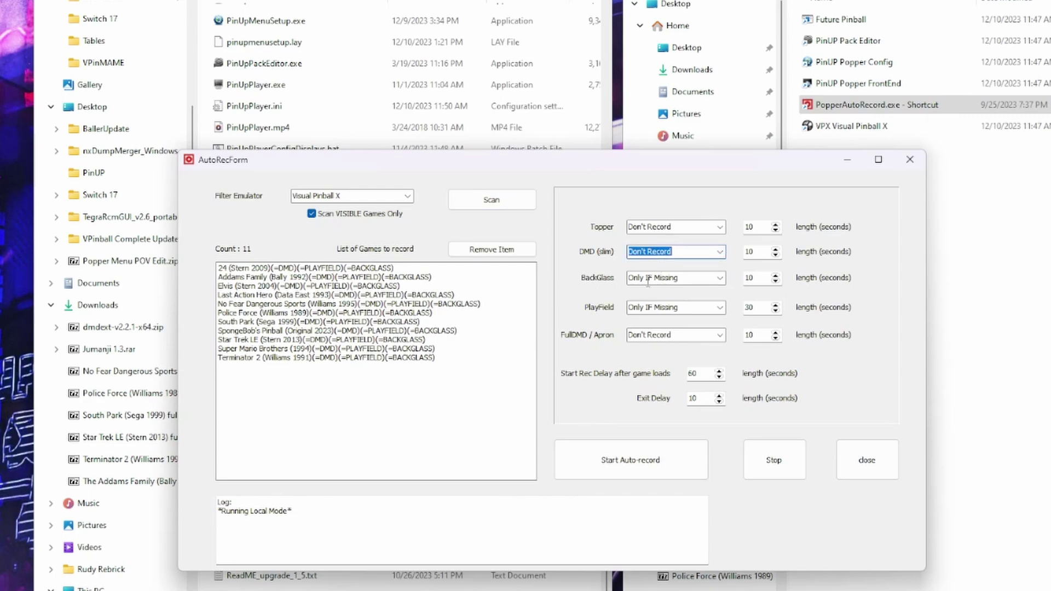
left_click(720, 335)
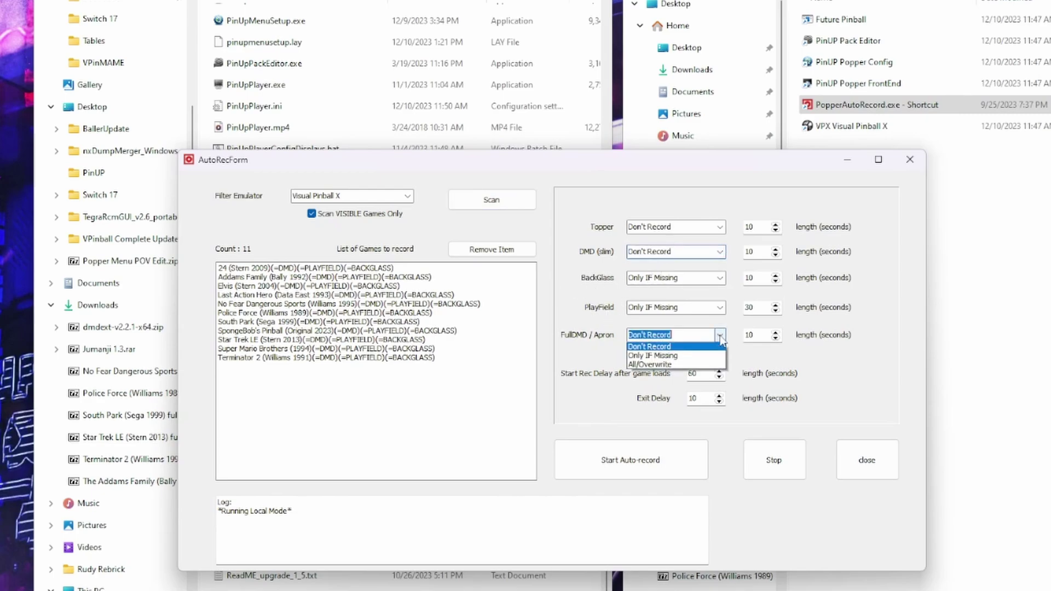
left_click(646, 357)
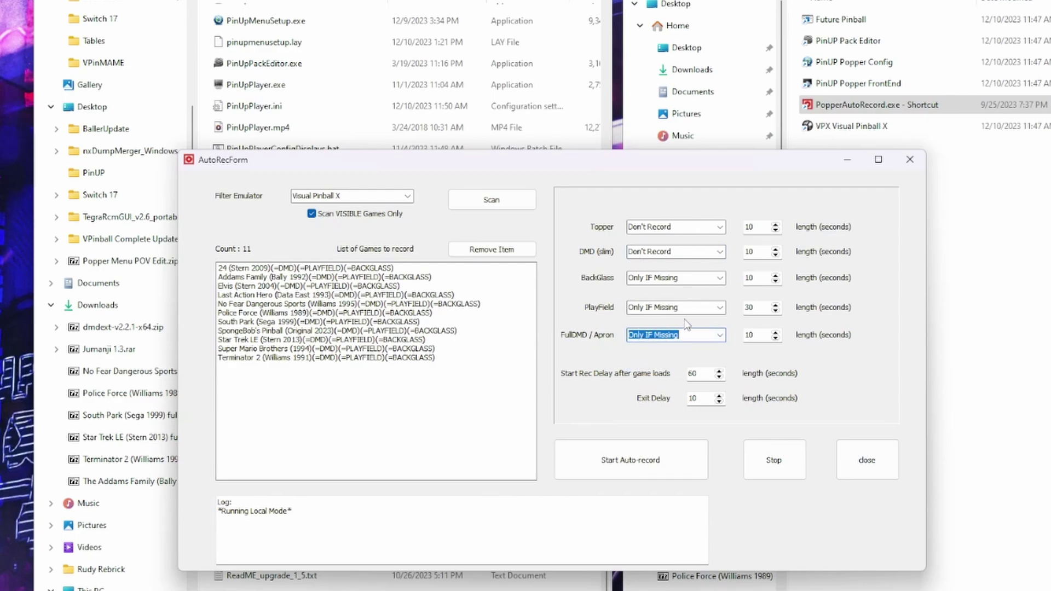
left_click(776, 309)
left_click(776, 310)
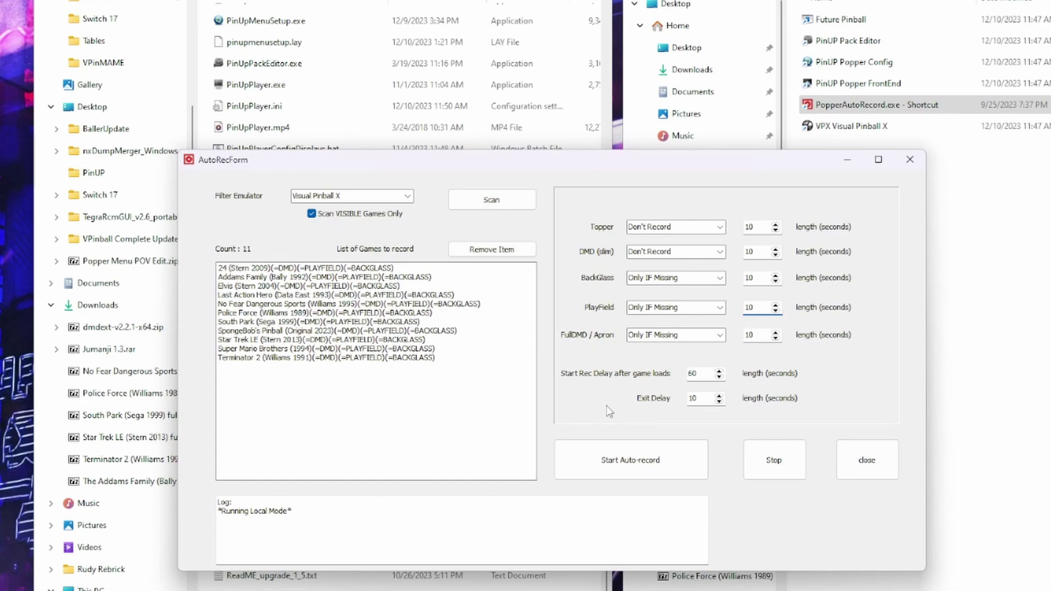
Set the start recording delay to 10 and the exit delay to 5 seconds.
left_click(718, 377)
type("10")
key("Tab")
type("5")
Remove Addams Family through Terminator 2 from the list, leaving only 24 (Stern 2009).
left_click(242, 360)
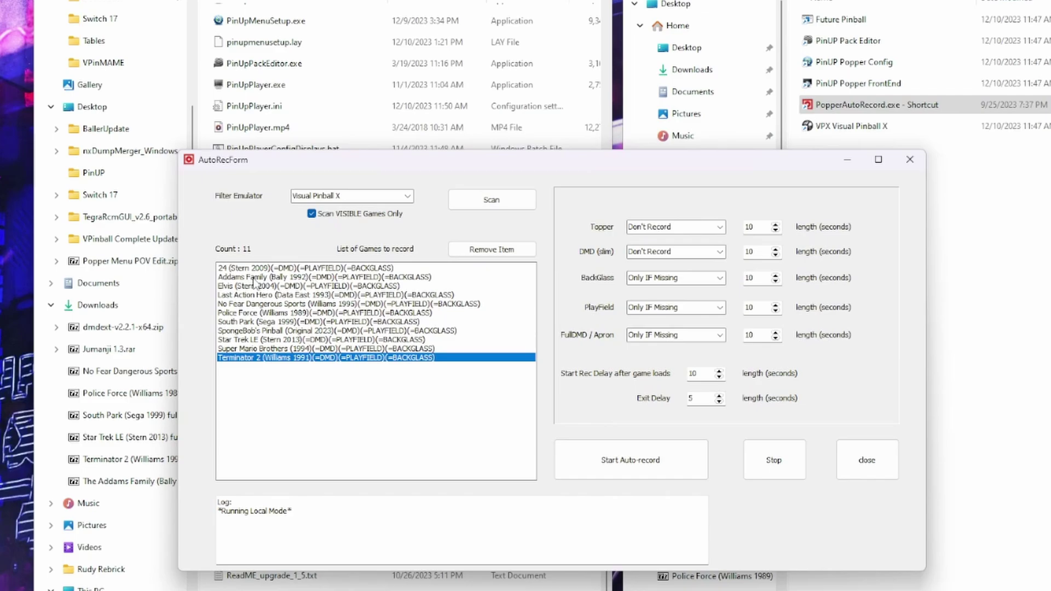
left_click(254, 278, "shift")
left_click(466, 251)
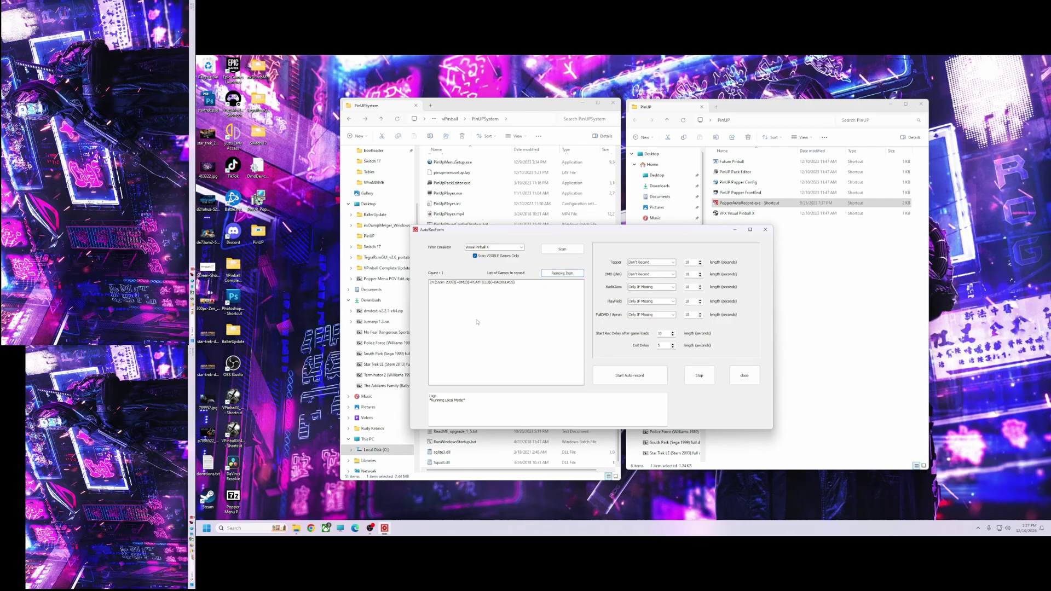
Close the AutoRecForm window and relaunch PinUP Popper Config from the PinUP folder.
left_click_drag(548, 232, 535, 219)
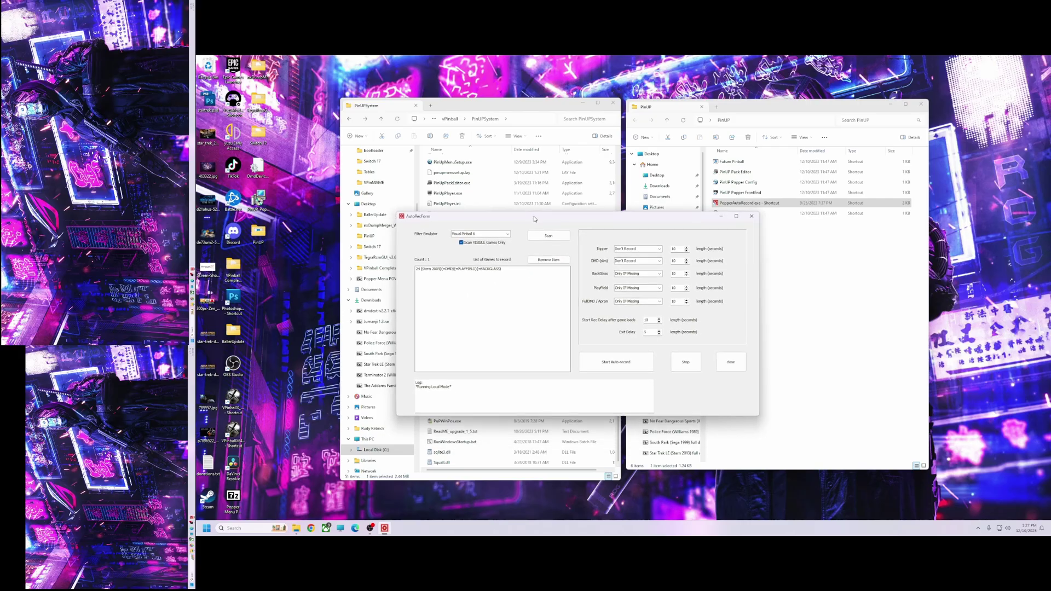
left_click(752, 217)
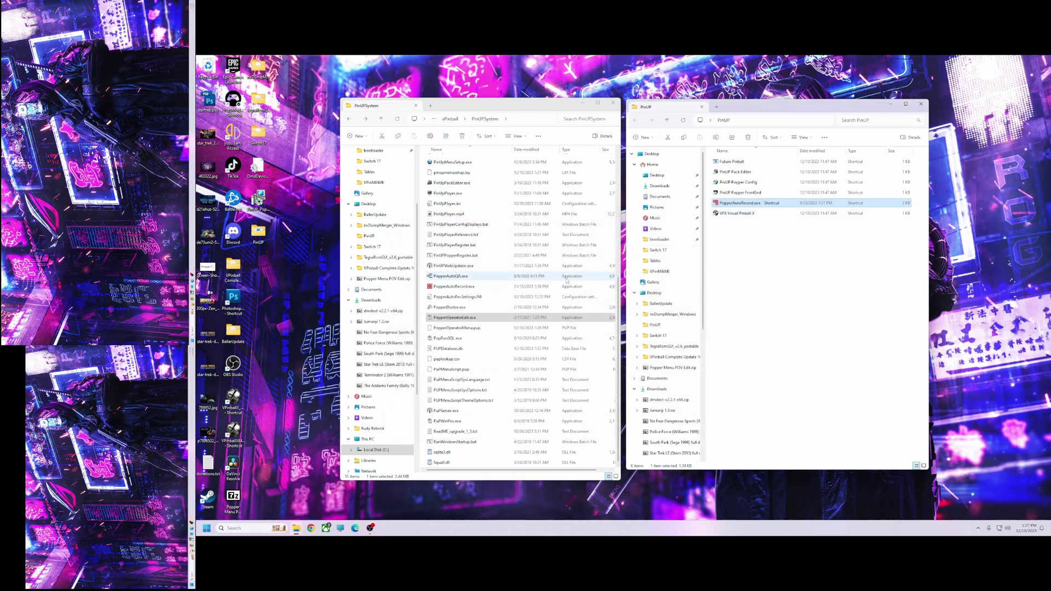
left_click_drag(787, 111, 786, 112)
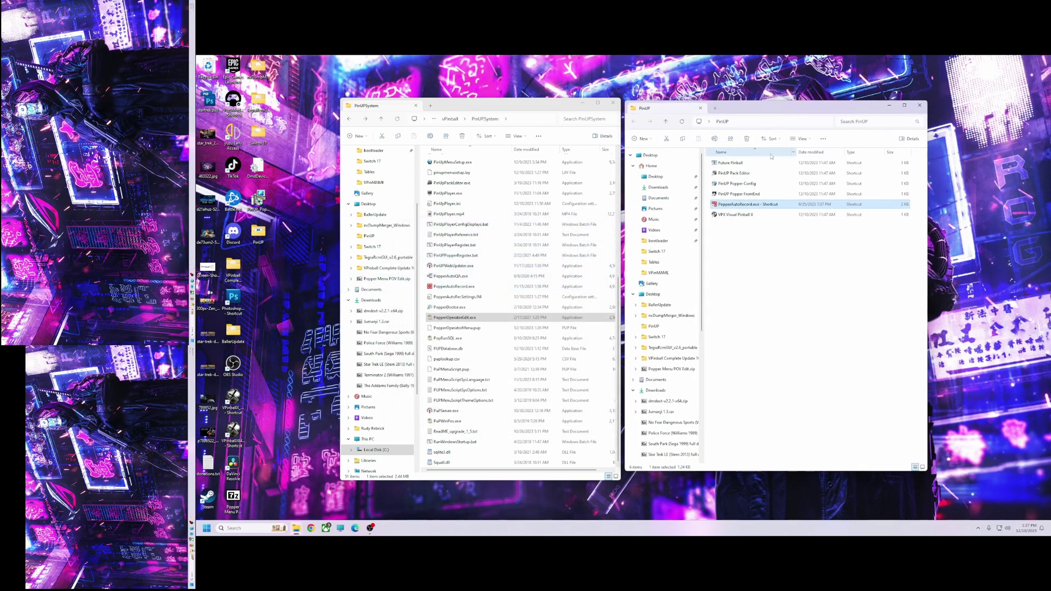
double_click(729, 185)
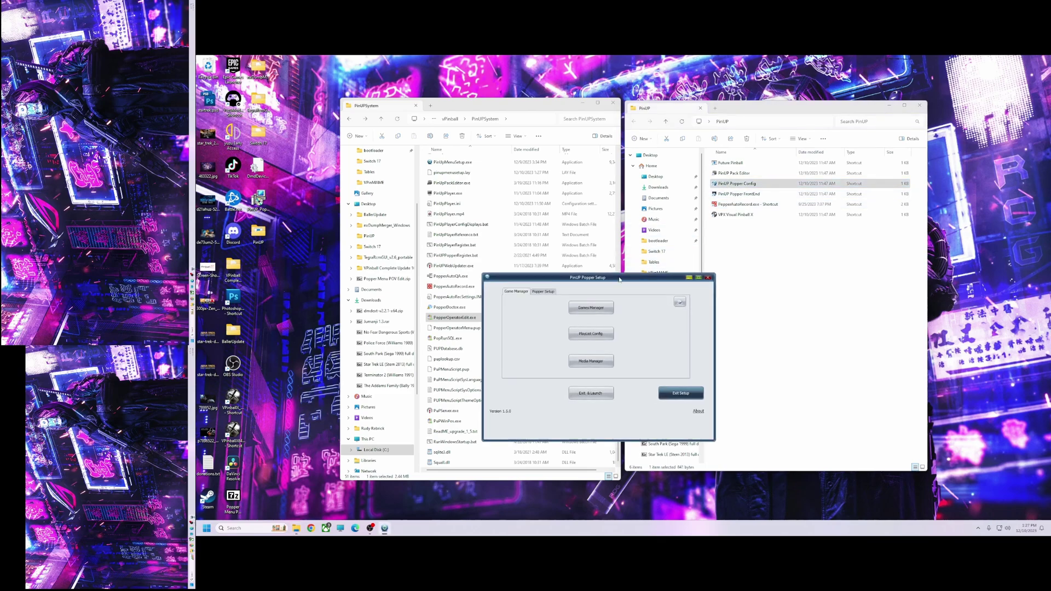
left_click_drag(619, 279, 566, 222)
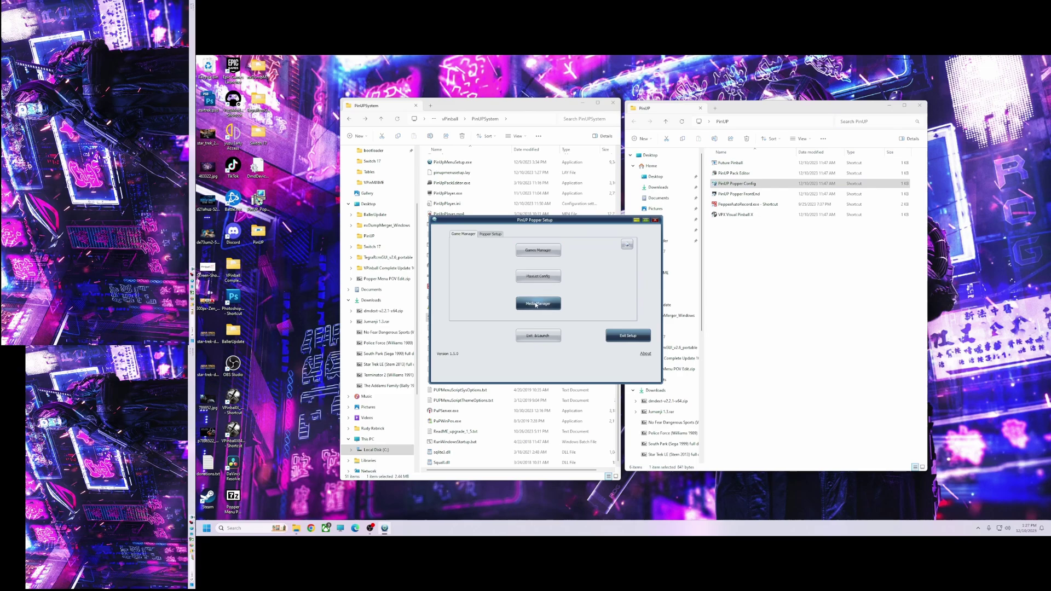
left_click(530, 250)
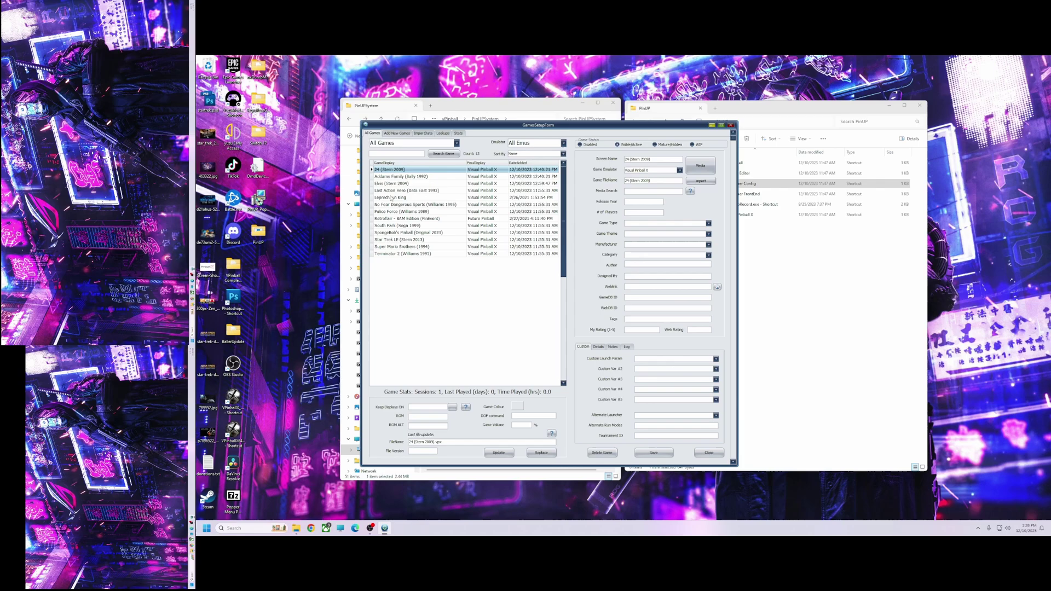
left_click(383, 206)
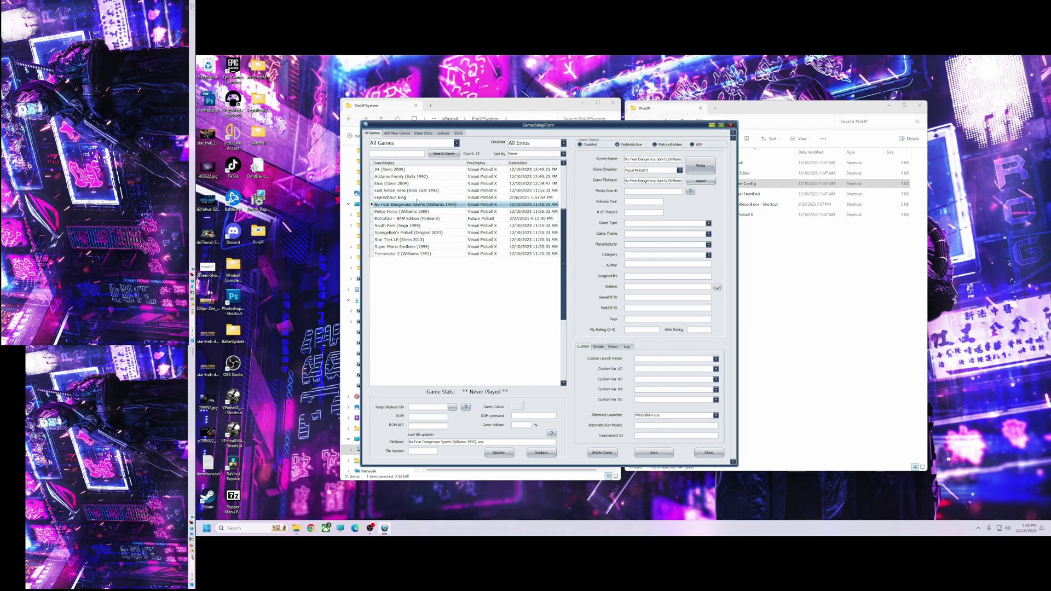
left_click(383, 212)
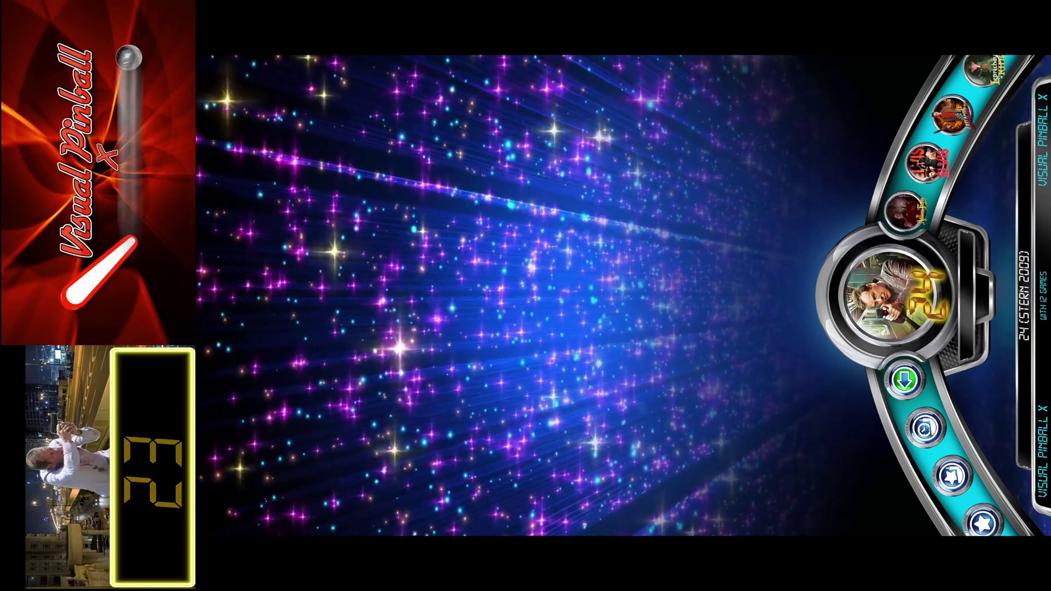
Step through the PinUP Popper game wheel with the flipper keys, passing No Fear and South Park.
key("Shift_R")
key("Shift_R")
key("Shift_R")
key("Shift_R")
key("Shift_R")
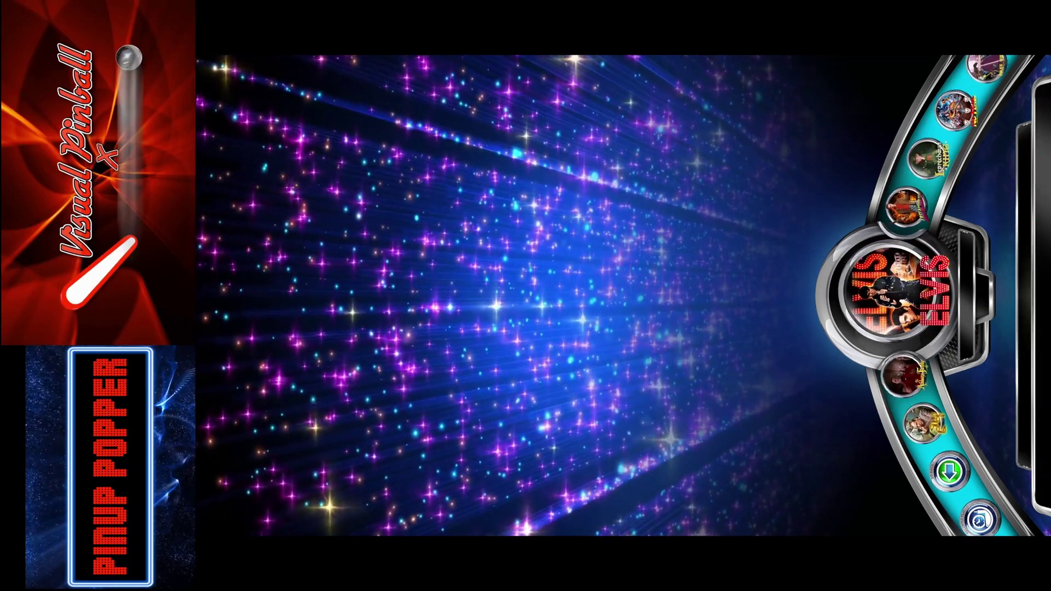
key("Shift_R")
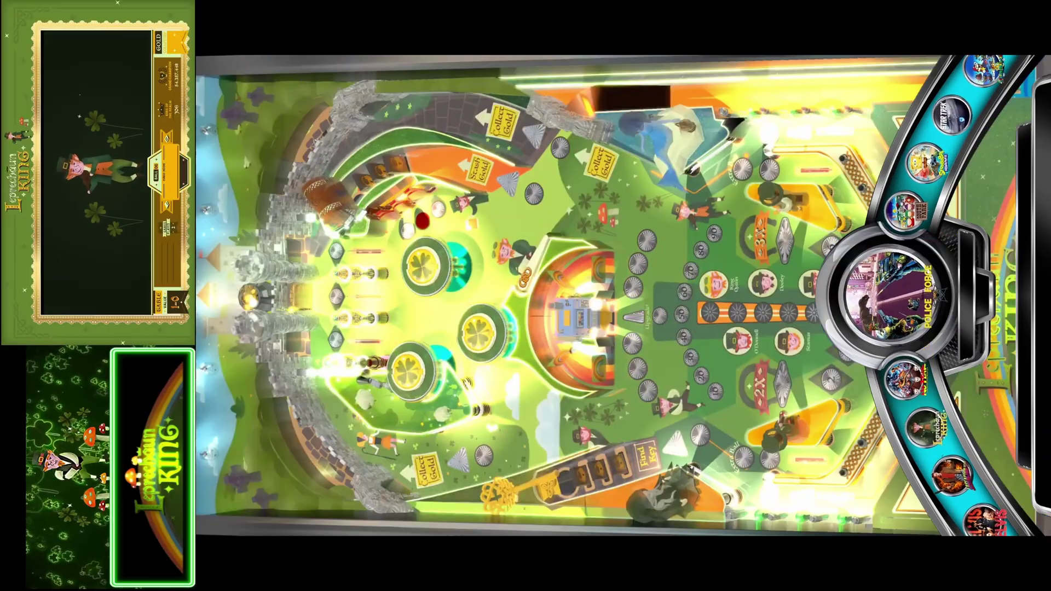
key("Shift_L")
key("Shift_L")
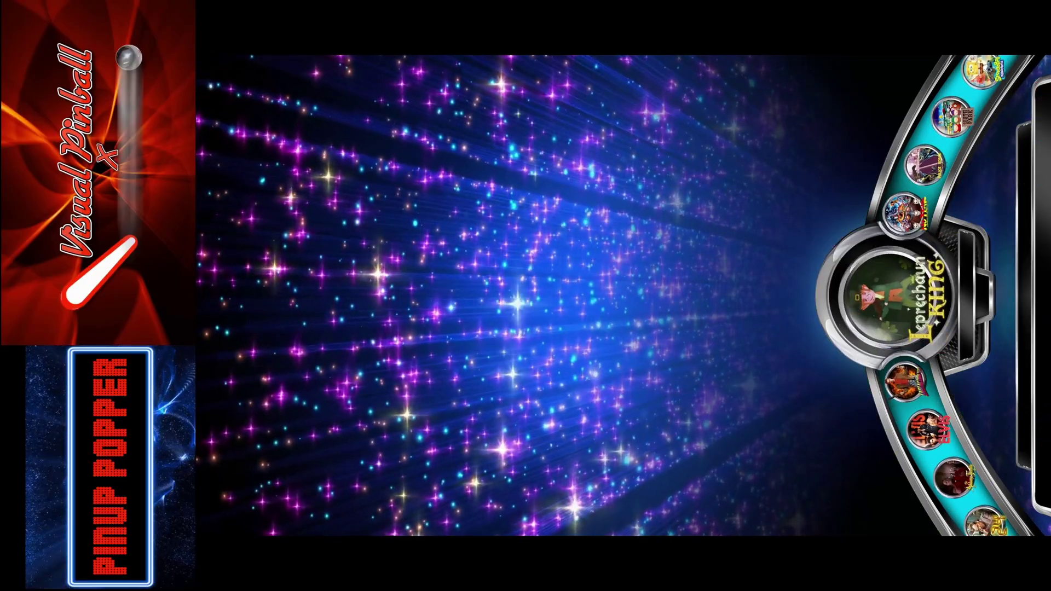
key("Shift_R")
key("Shift_R")
key("Shift_R")
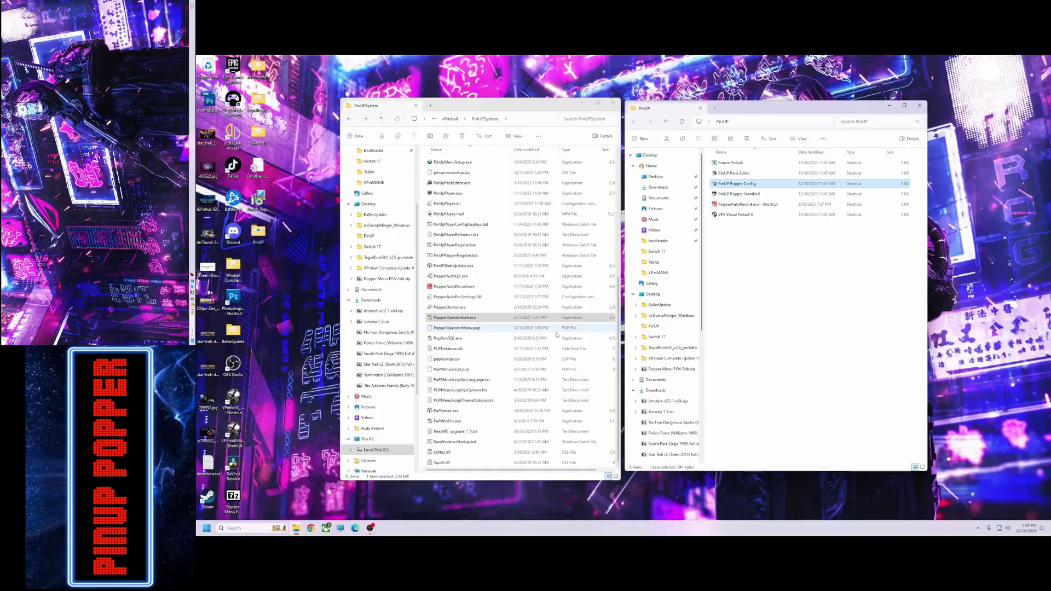
Relaunch PopperAutoRecord and scan to list the visible Visual Pinball X games, including Last Action Hero.
double_click(733, 205)
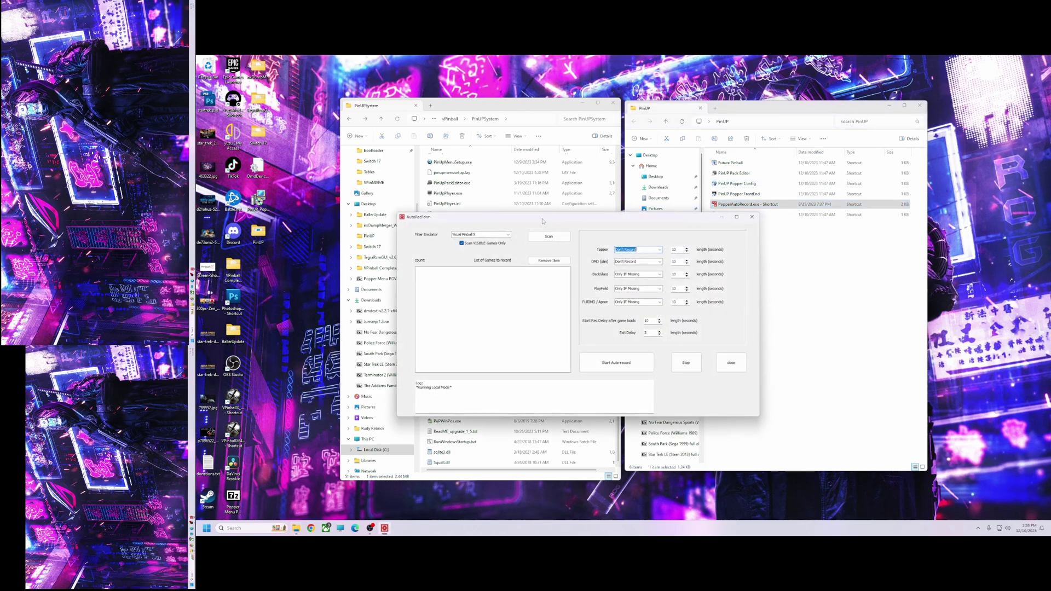
left_click_drag(543, 220, 573, 217)
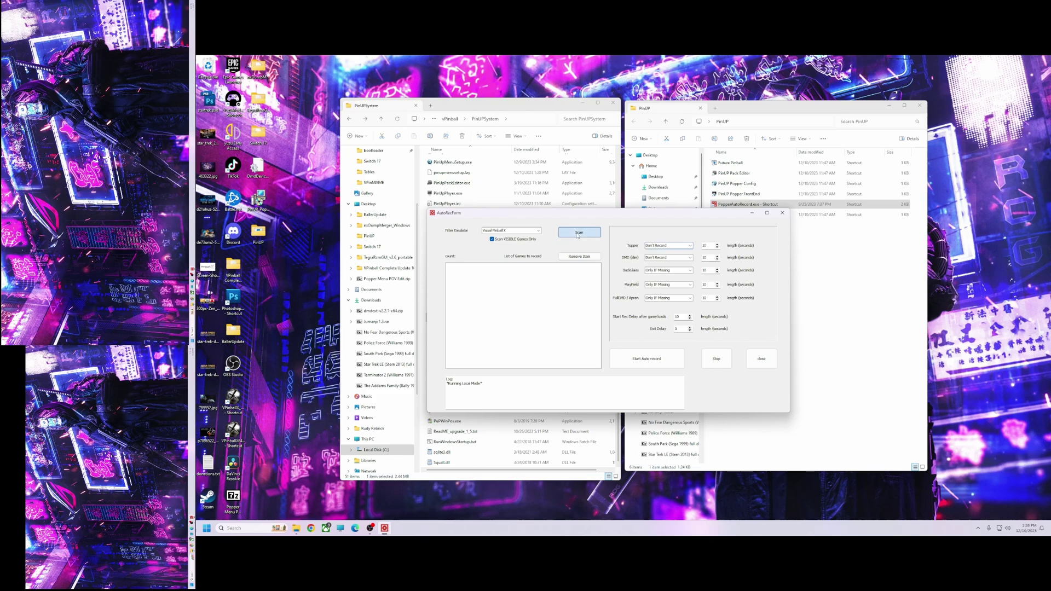
left_click(578, 234)
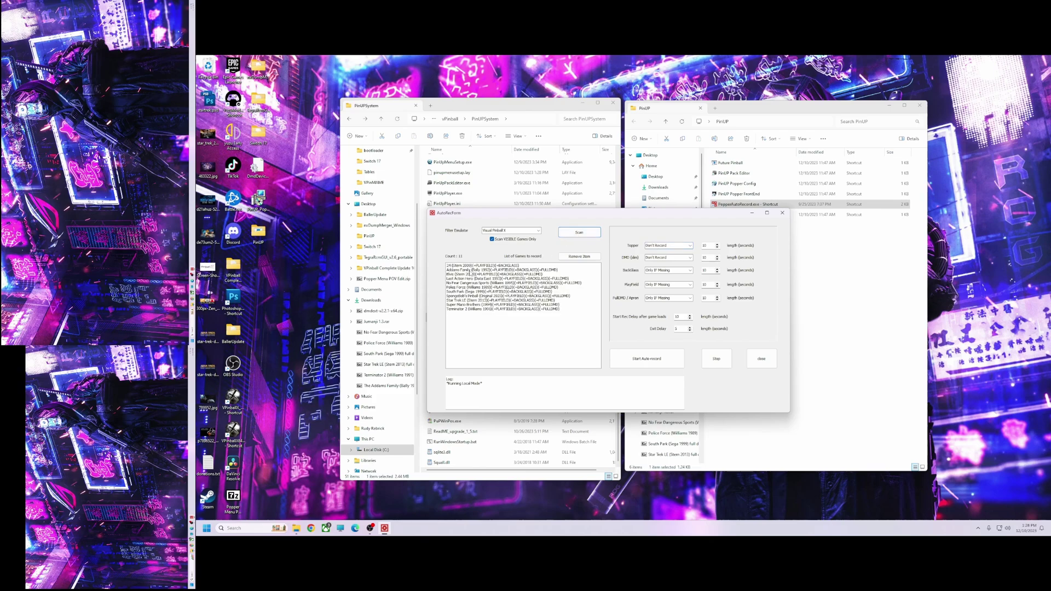
Remove Addams Family through Terminator 2, leaving only 24 (Stern 2009), and start auto-recording.
left_click(470, 309, "shift")
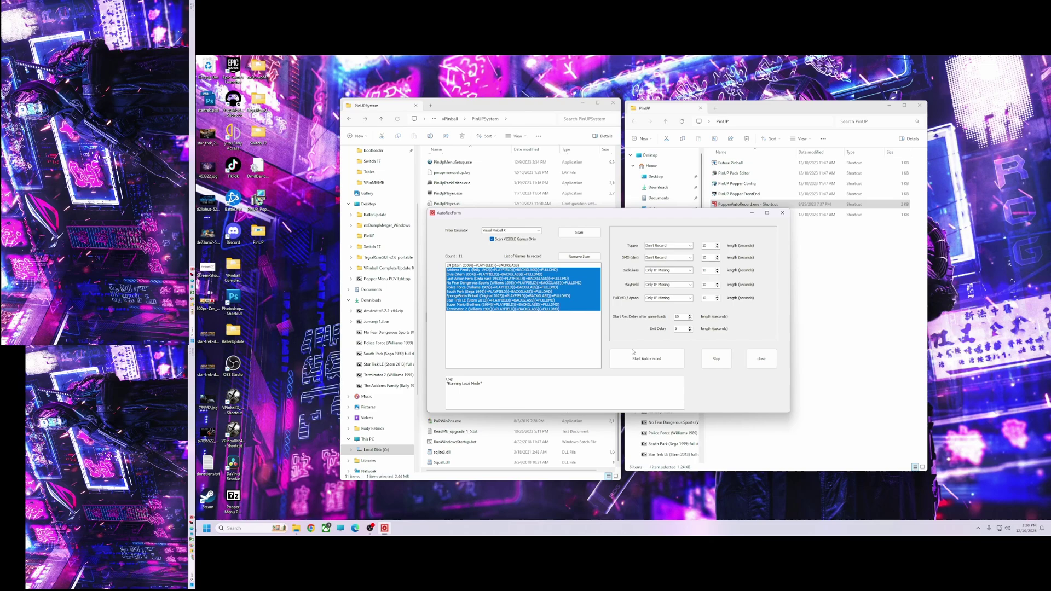
left_click(576, 257)
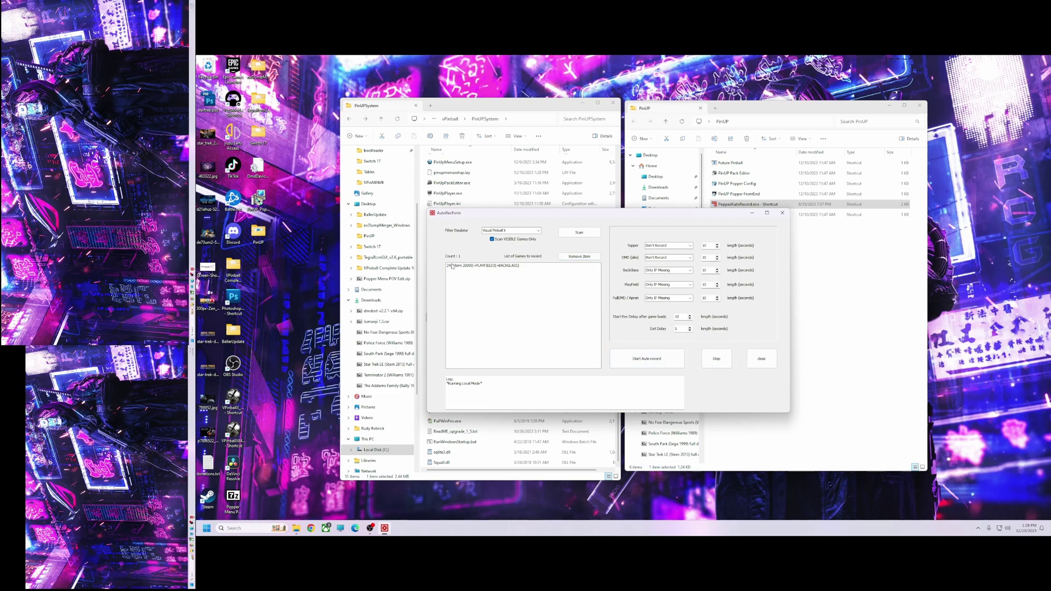
left_click(642, 361)
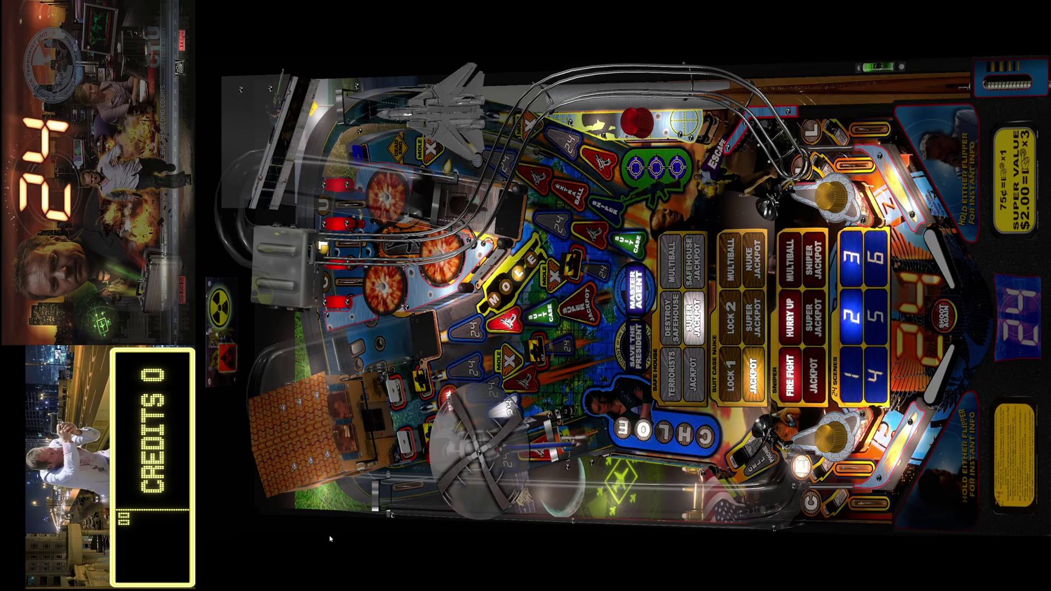
Let the 24 table record, pausing and resuming with Escape, then exit the table.
key("Escape")
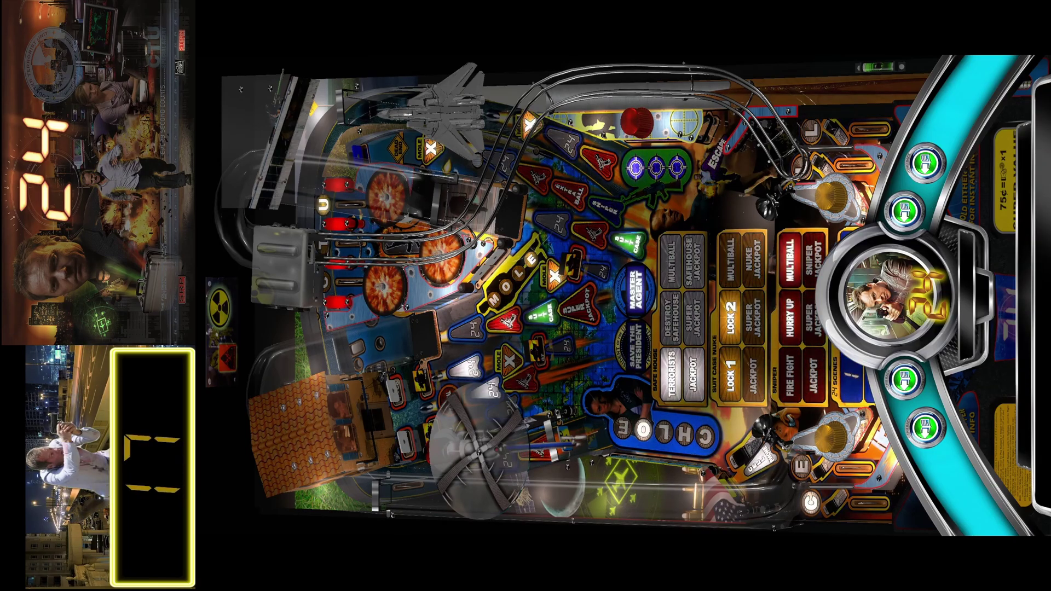
key("Escape")
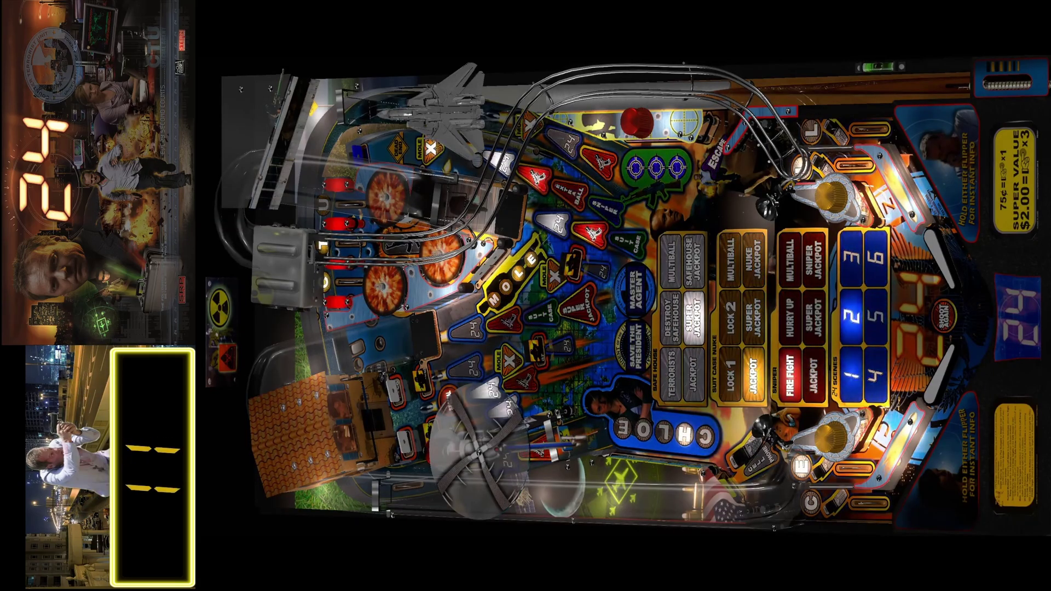
key("Escape")
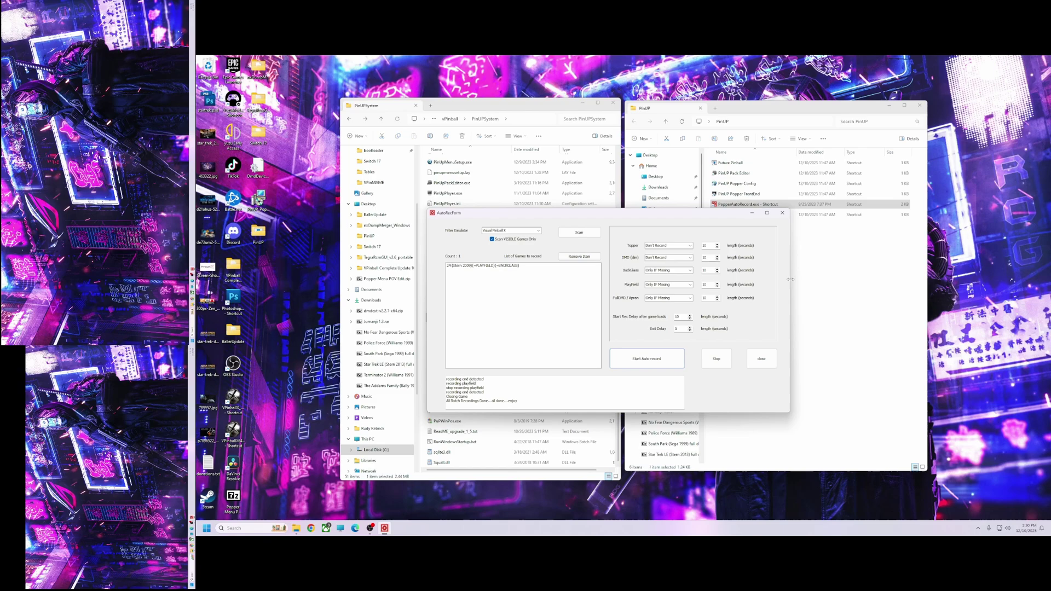
Reposition the finished AutoRecForm window and close it.
left_click_drag(582, 220, 594, 231)
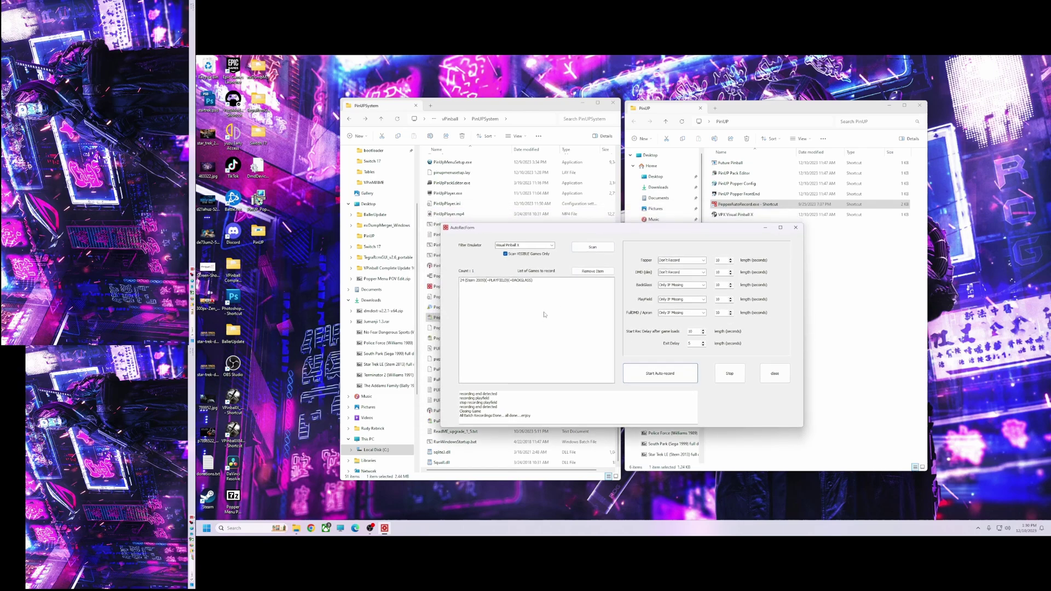
left_click_drag(615, 234, 604, 244)
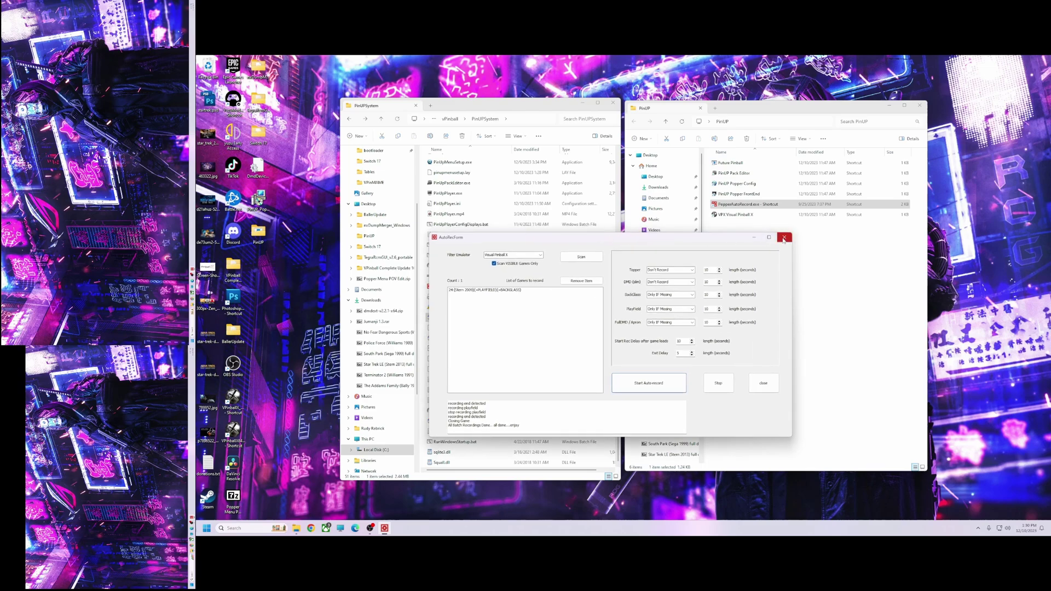
left_click_drag(684, 238, 664, 231)
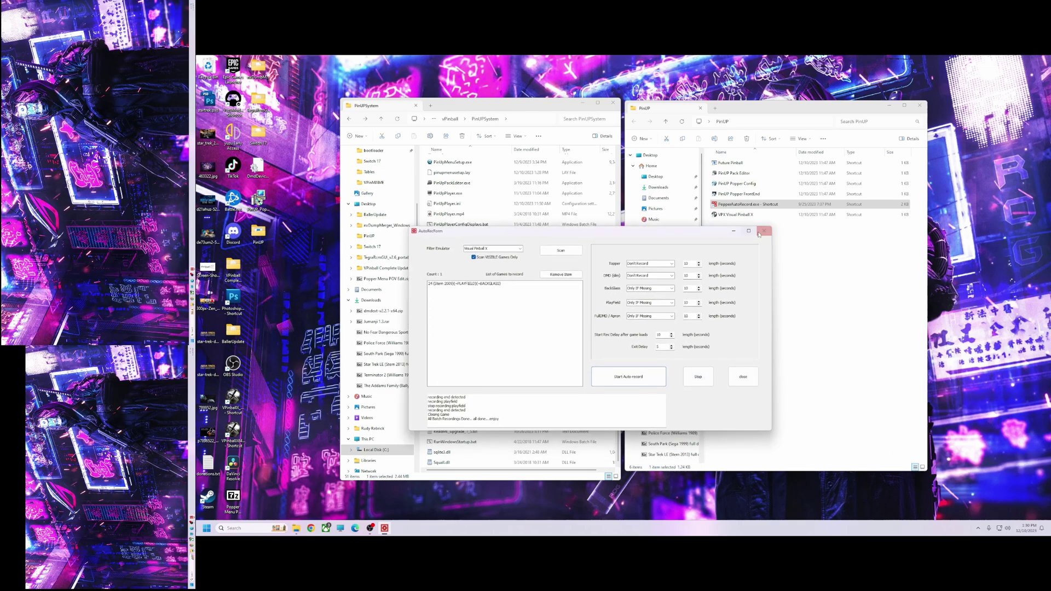
left_click(748, 379)
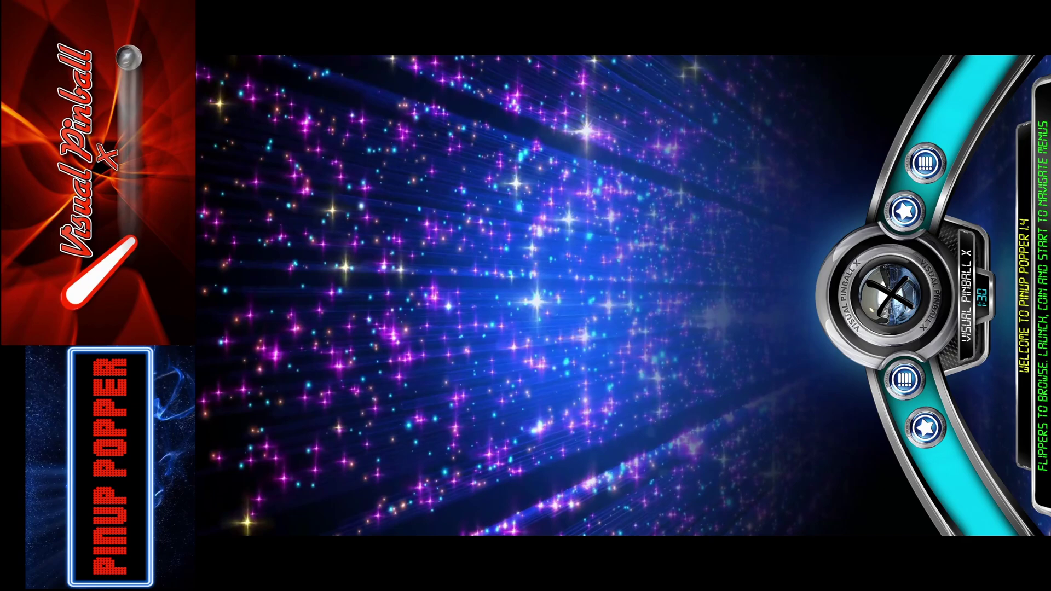
Enter the Visual Pinball X game list and step back to The Addams Family table.
key("Return")
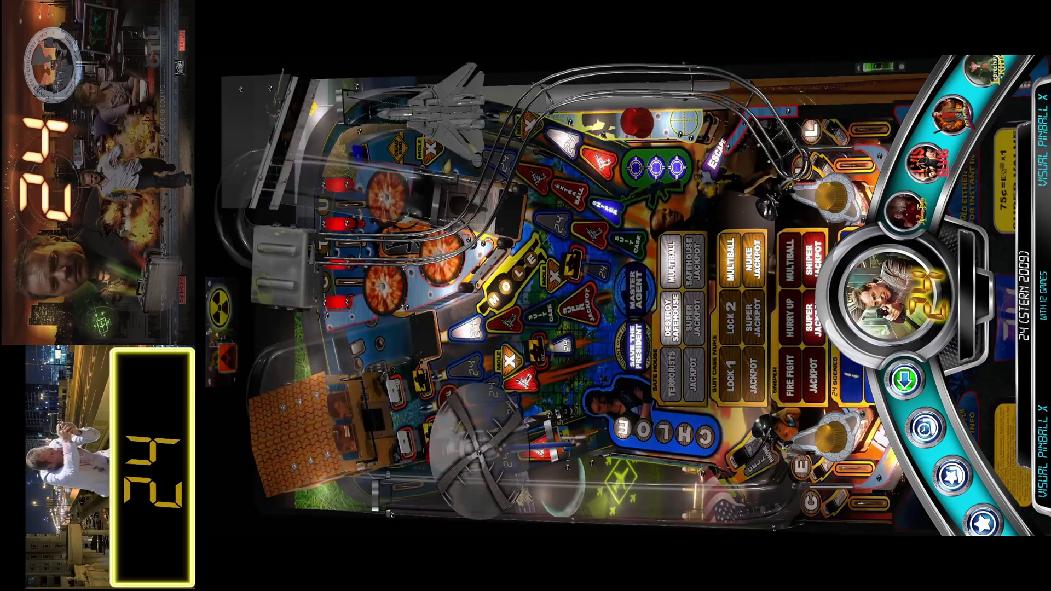
key("shift")
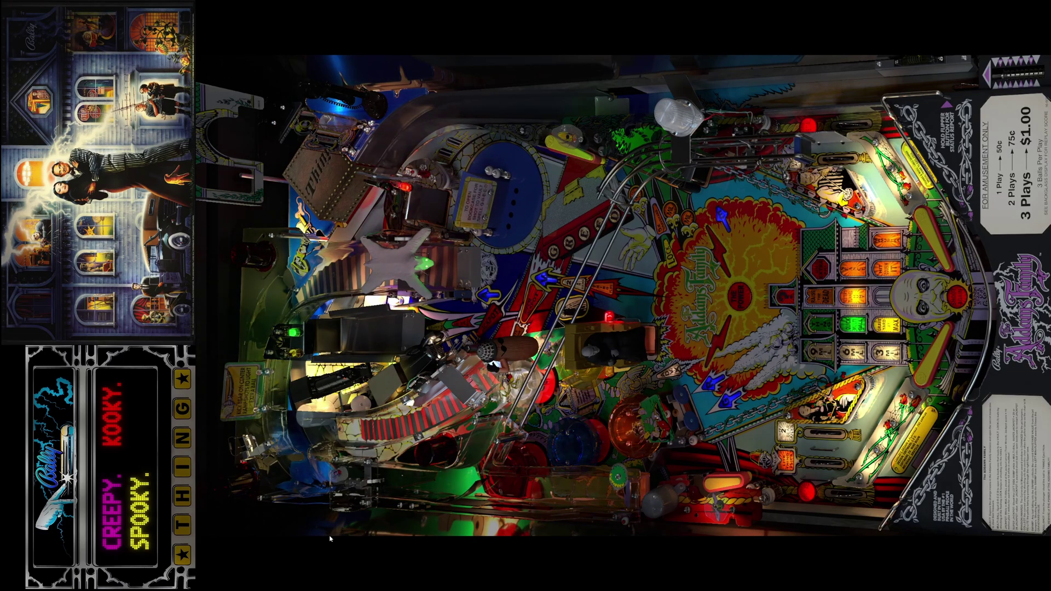
Record all displays of The Addams Family through the Operator menu, then quit to the wheel.
key("Escape")
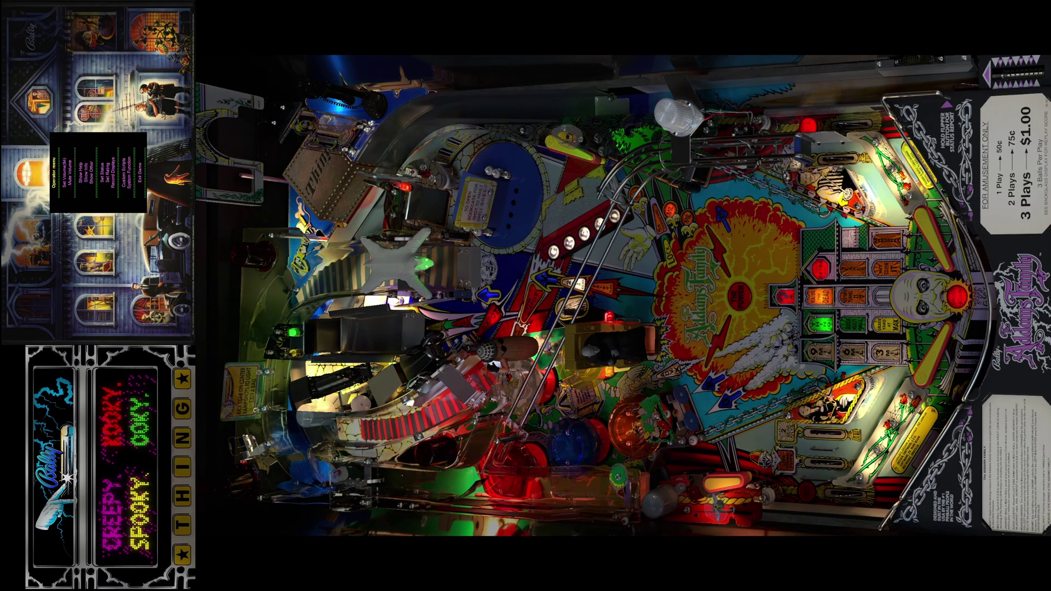
key("Down")
key("Down")
key("Down")
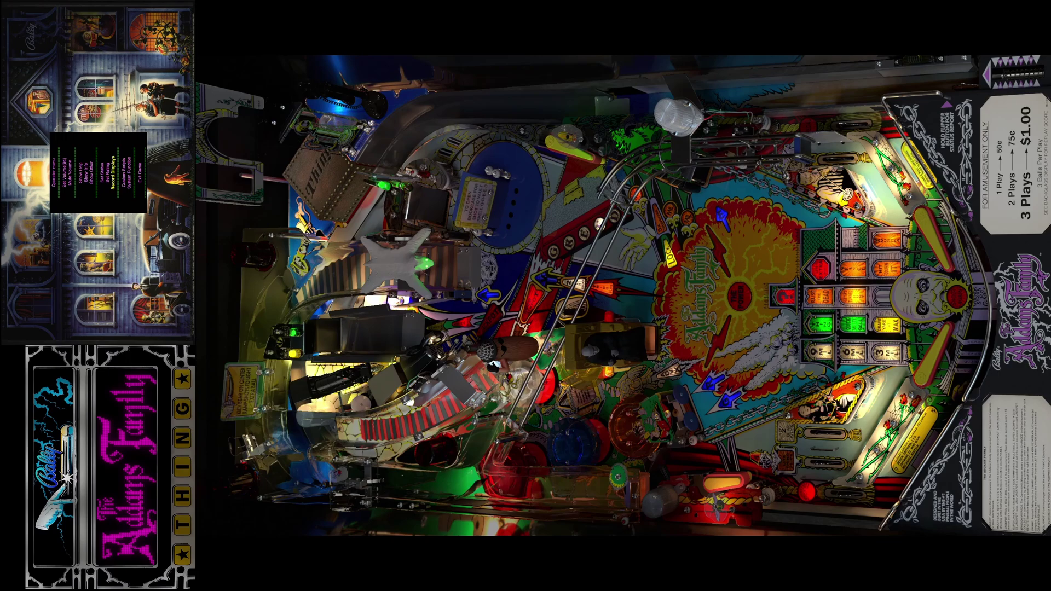
key("Down")
key("Down")
key("Down")
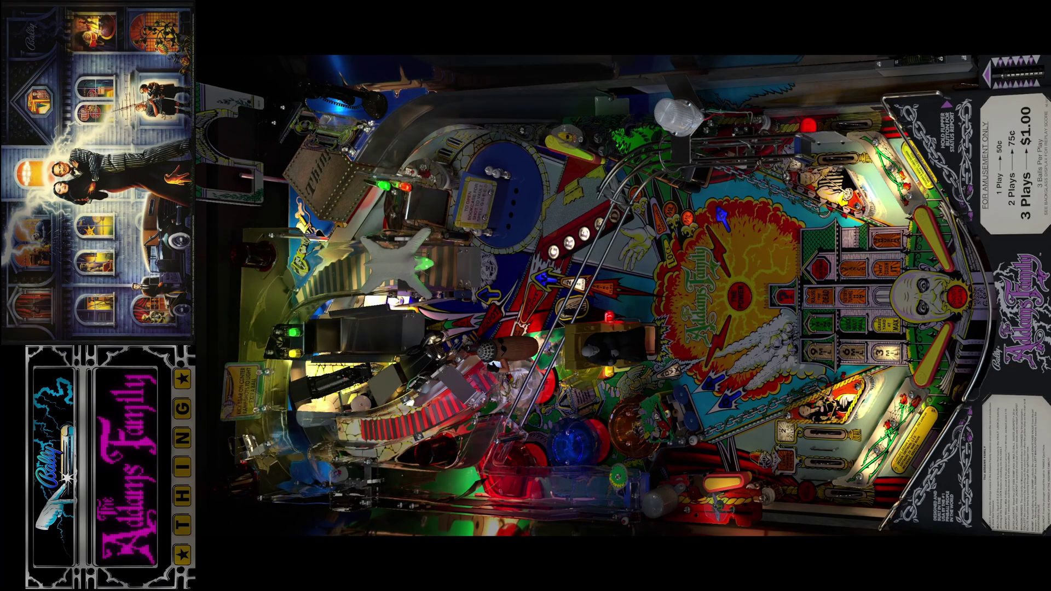
key("q")
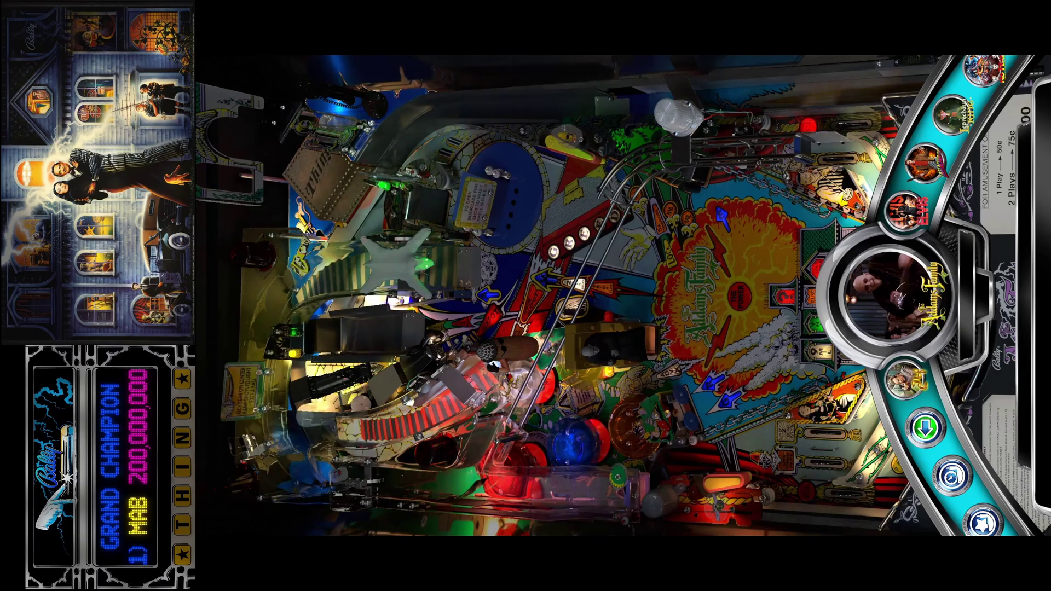
Rotate the PinUP Popper wheel back to The Addams Family.
key("Left")
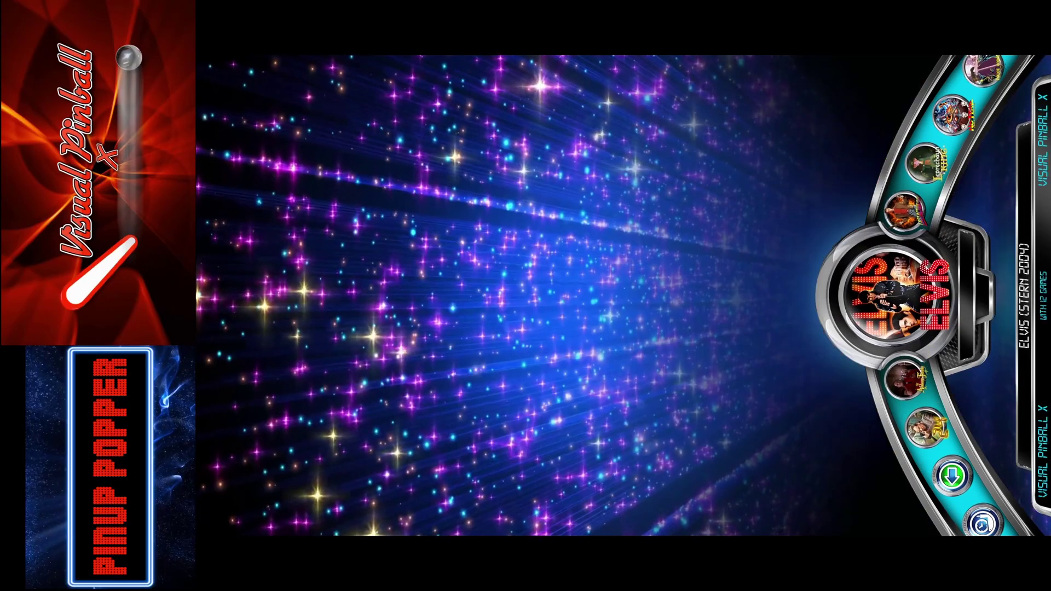
key("Right")
key("Right")
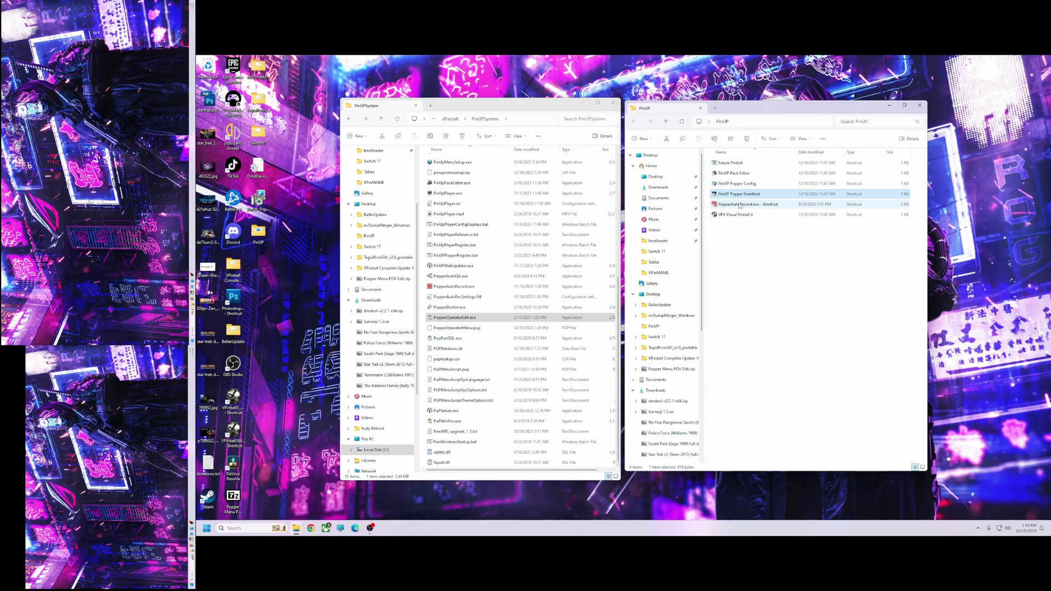
Scroll the PinUPSystem list to the top and open the Recordings folder.
scroll(490, 302, "up", 7)
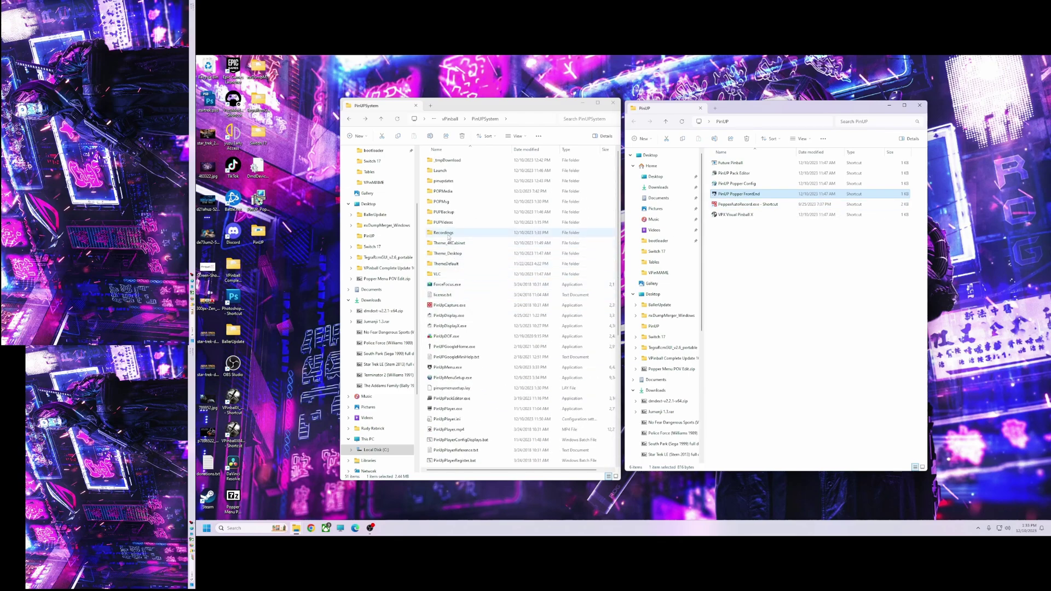
double_click(447, 237)
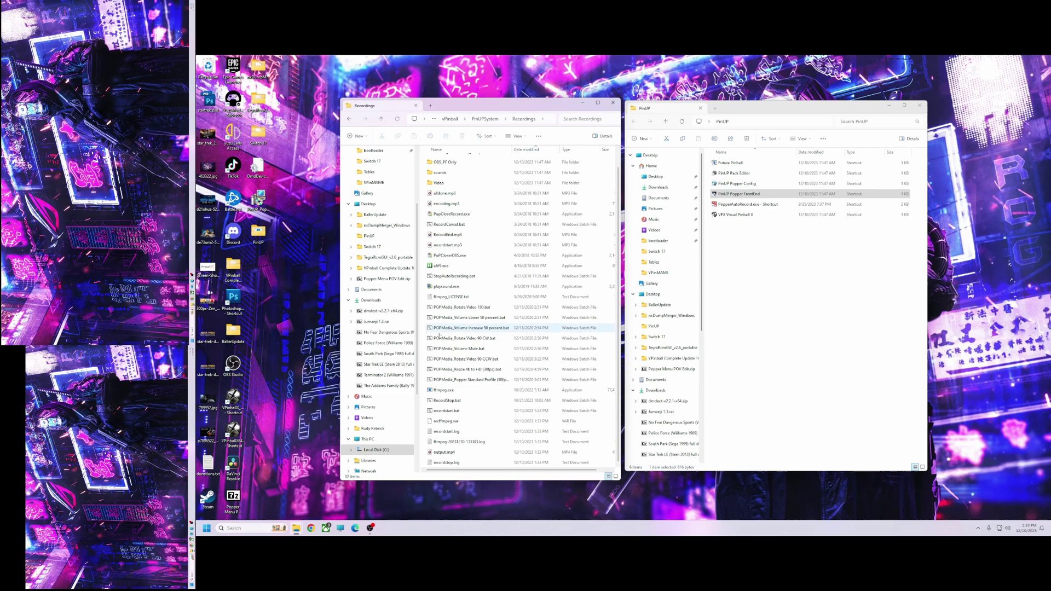
Play back output.mp4 in Media Player, close the player, and reposition the Recordings window.
left_click(443, 454)
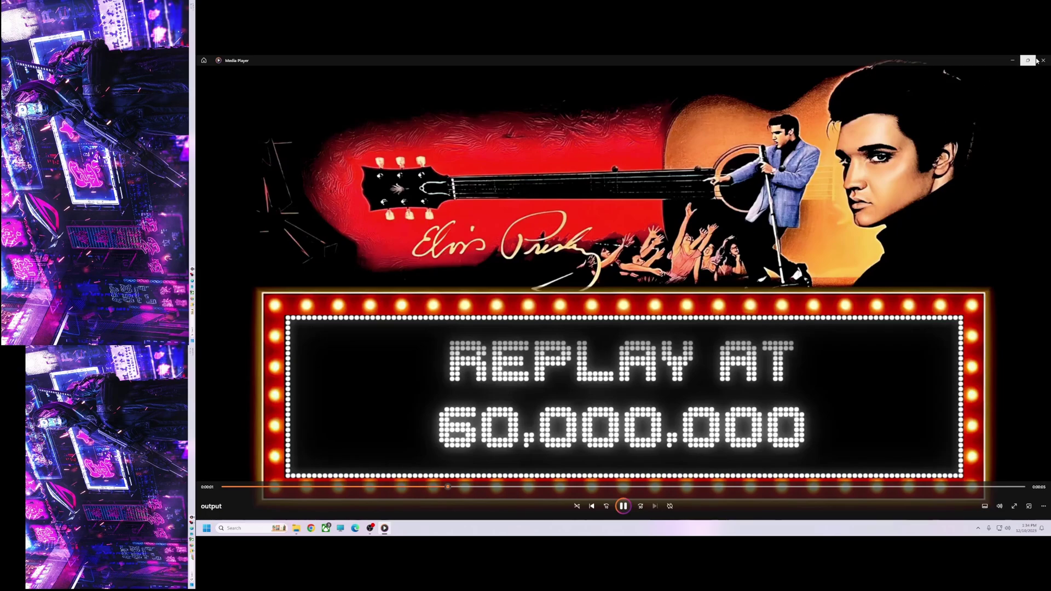
left_click(1041, 61)
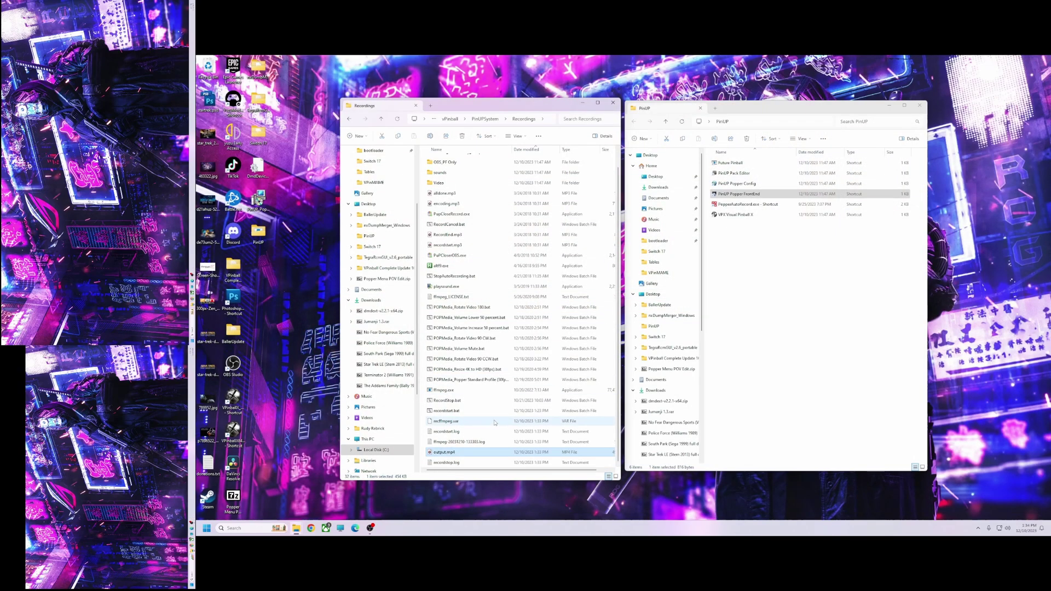
scroll(617, 436, "up", 1)
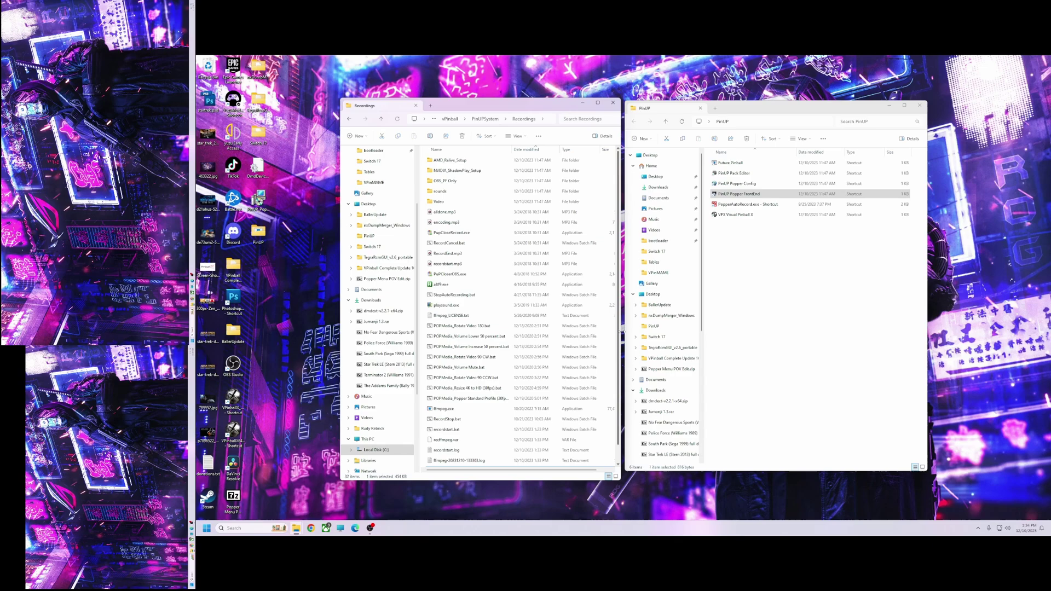
left_click_drag(548, 105, 542, 116)
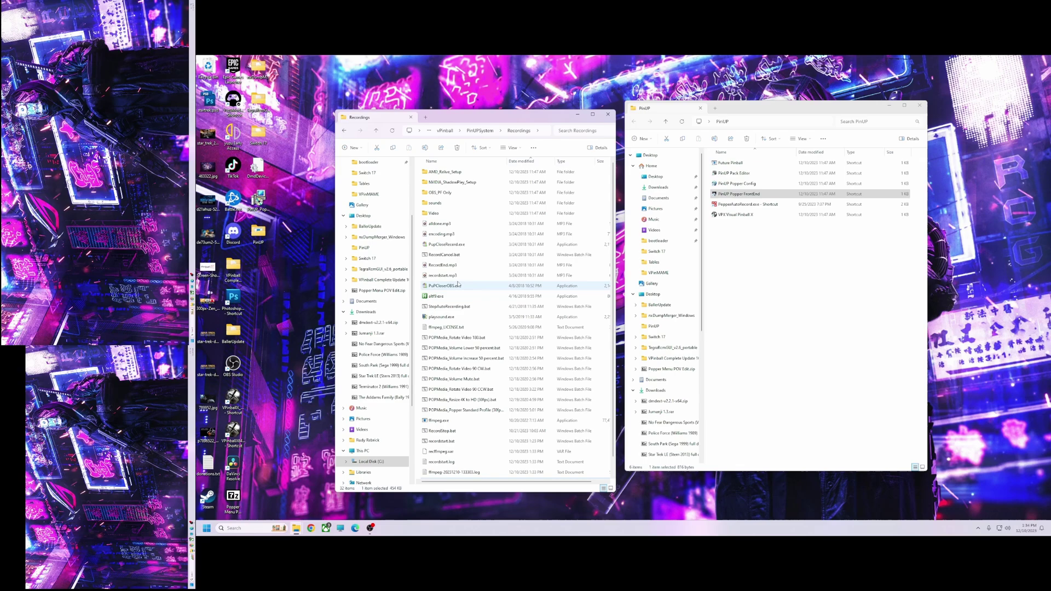
Widen the Recordings window to show file sizes, clear the selection, then narrow it again.
left_click_drag(615, 289, 739, 288)
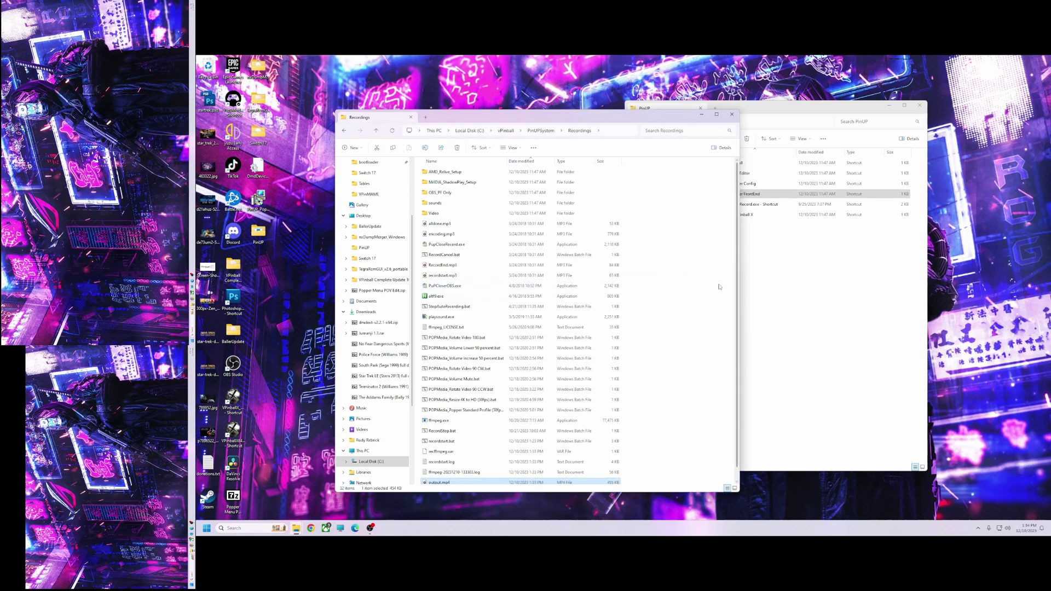
left_click(684, 289)
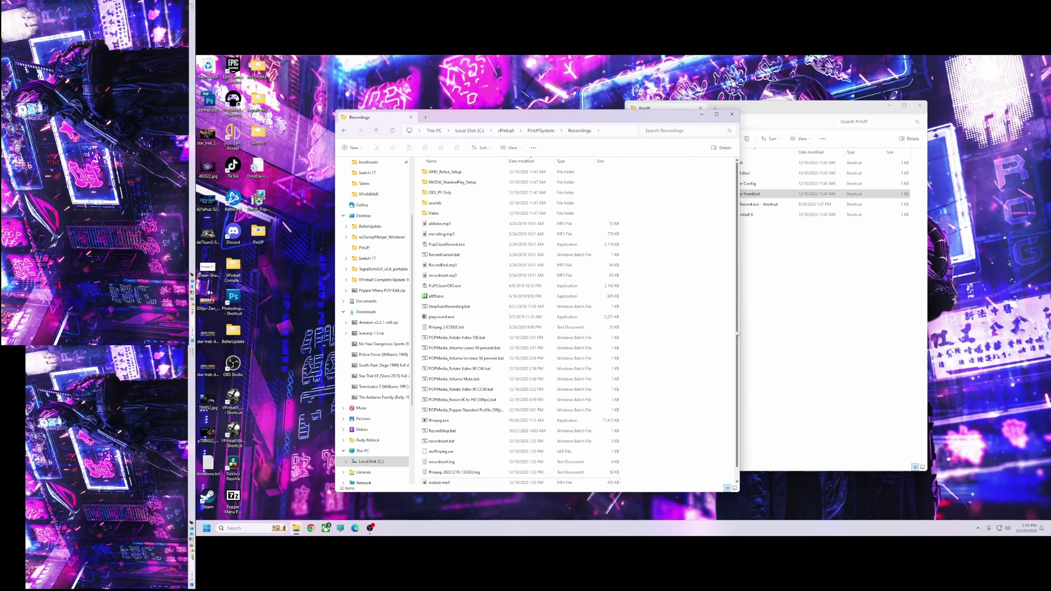
left_click_drag(739, 336, 701, 335)
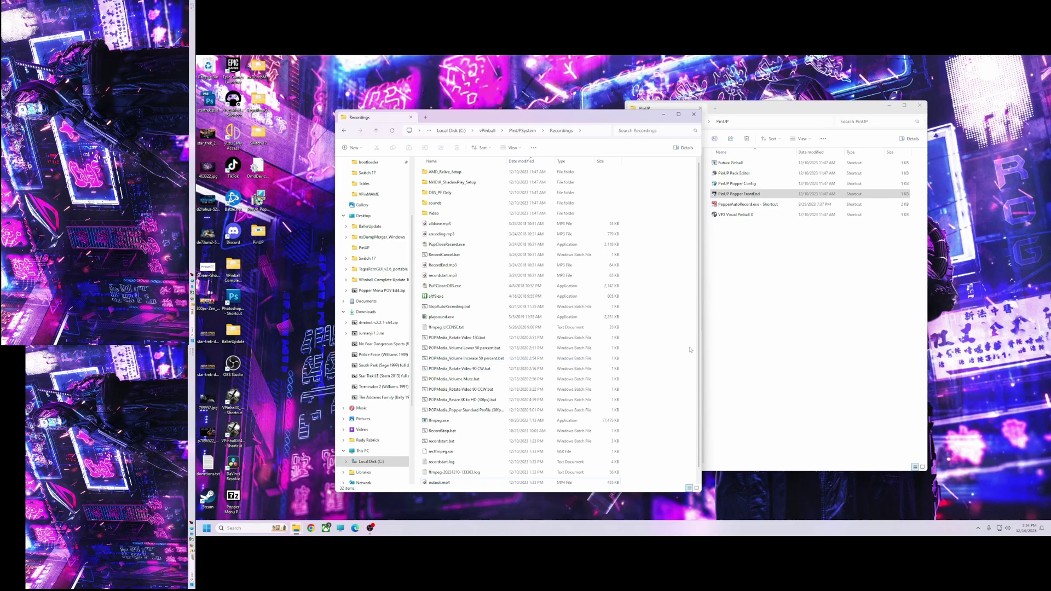
left_click_drag(701, 337, 673, 327)
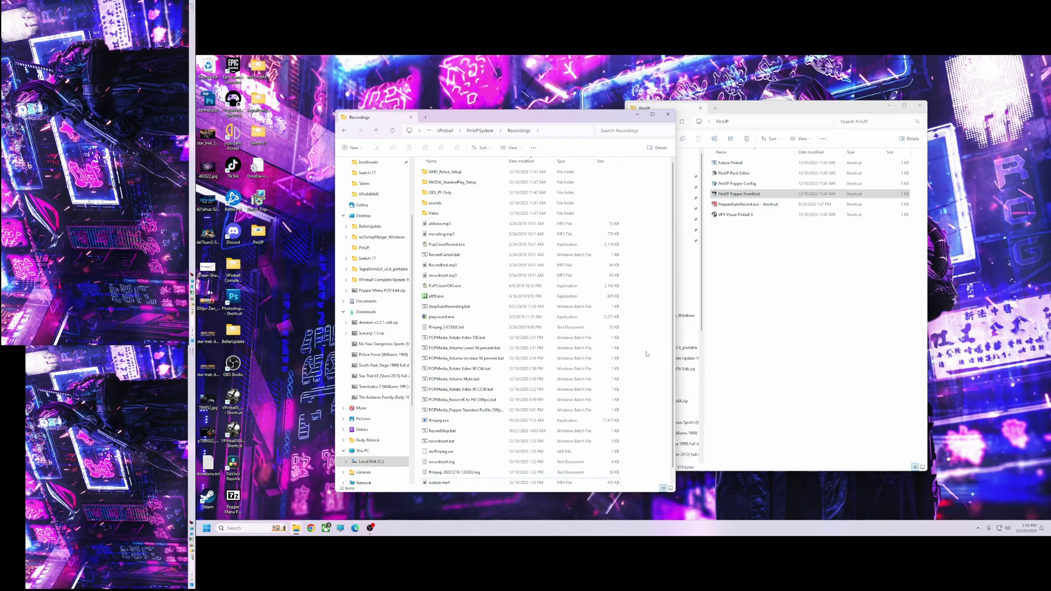
scroll(636, 408, "down", 1)
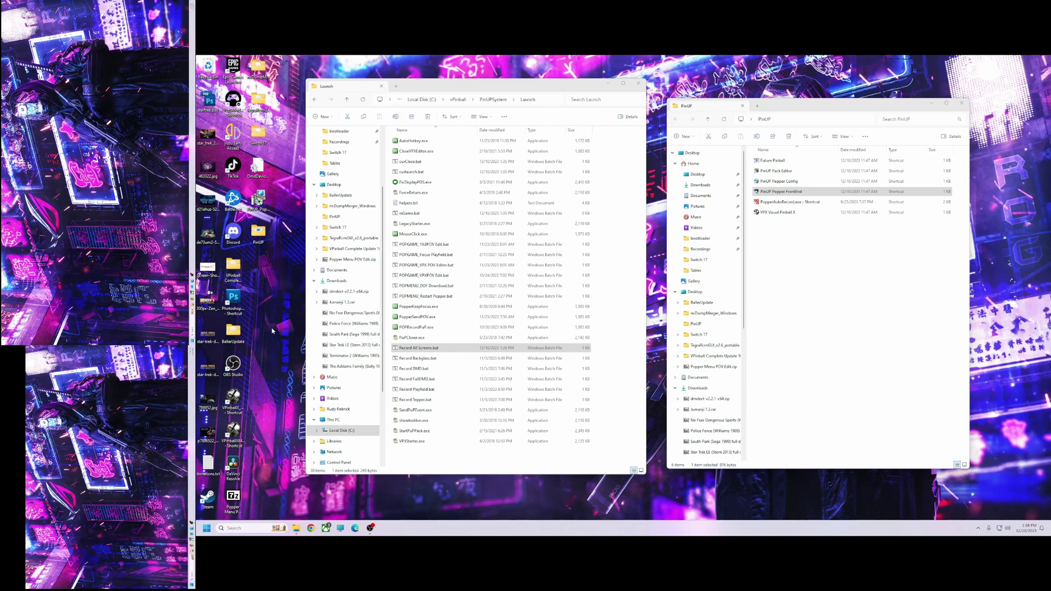
Place the Launch folder window beside the PinUP shortcuts folder and bring OBS forward.
left_click_drag(452, 86, 486, 117)
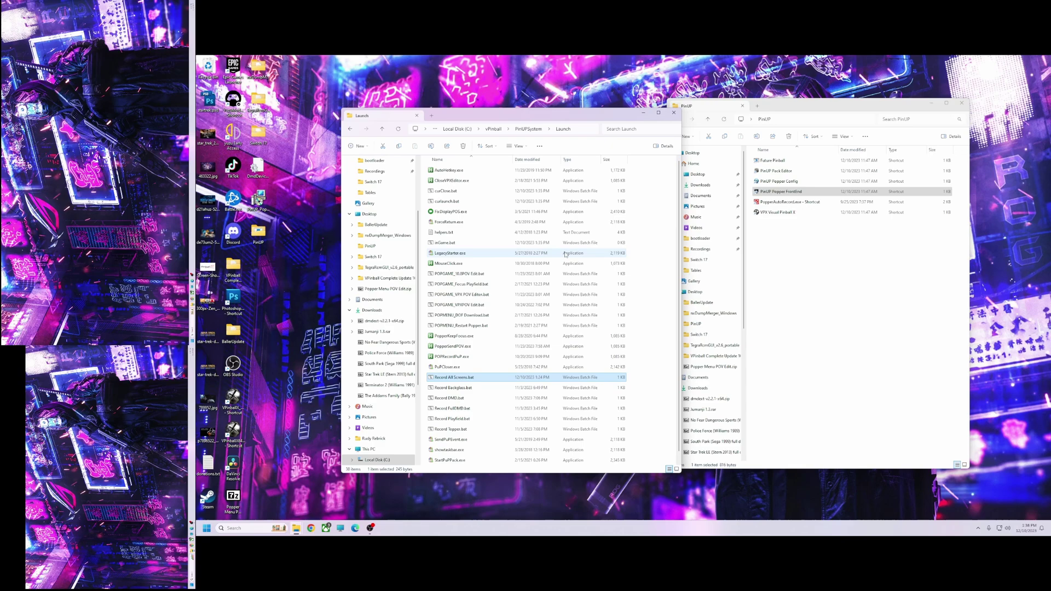
left_click_drag(573, 119, 554, 113)
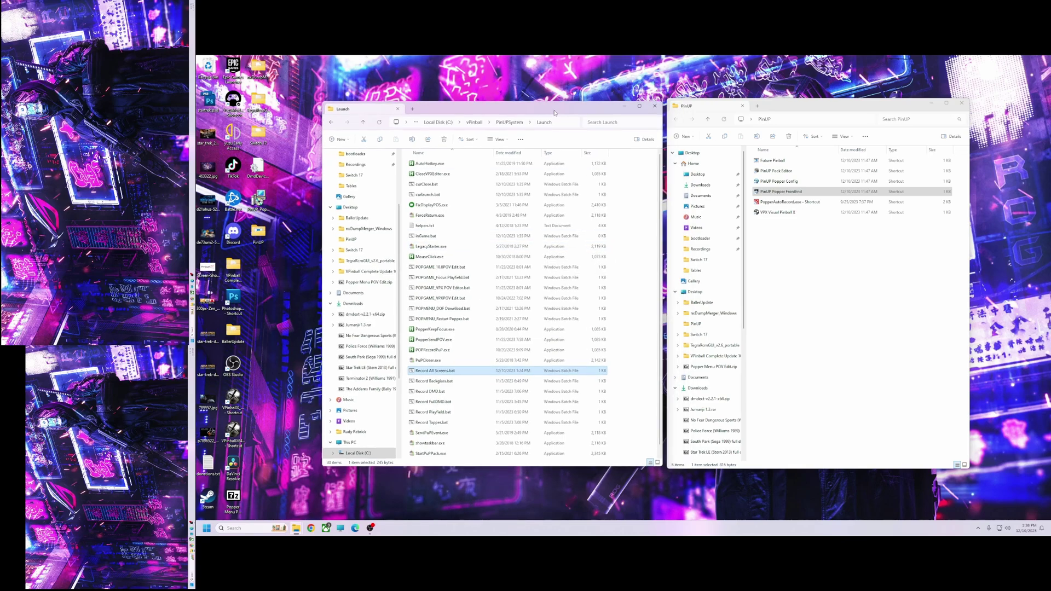
left_click(371, 529)
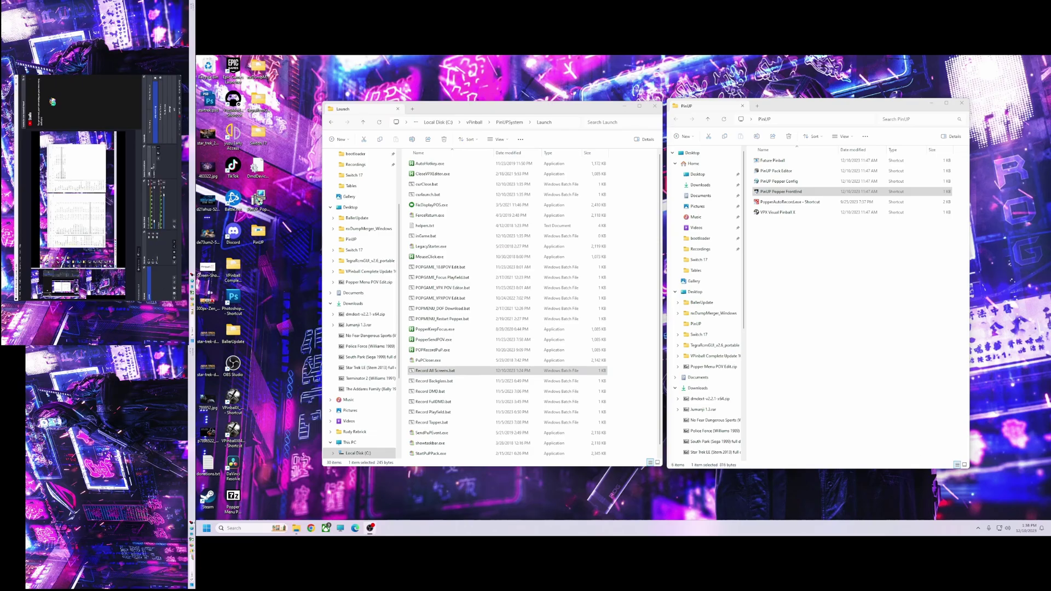